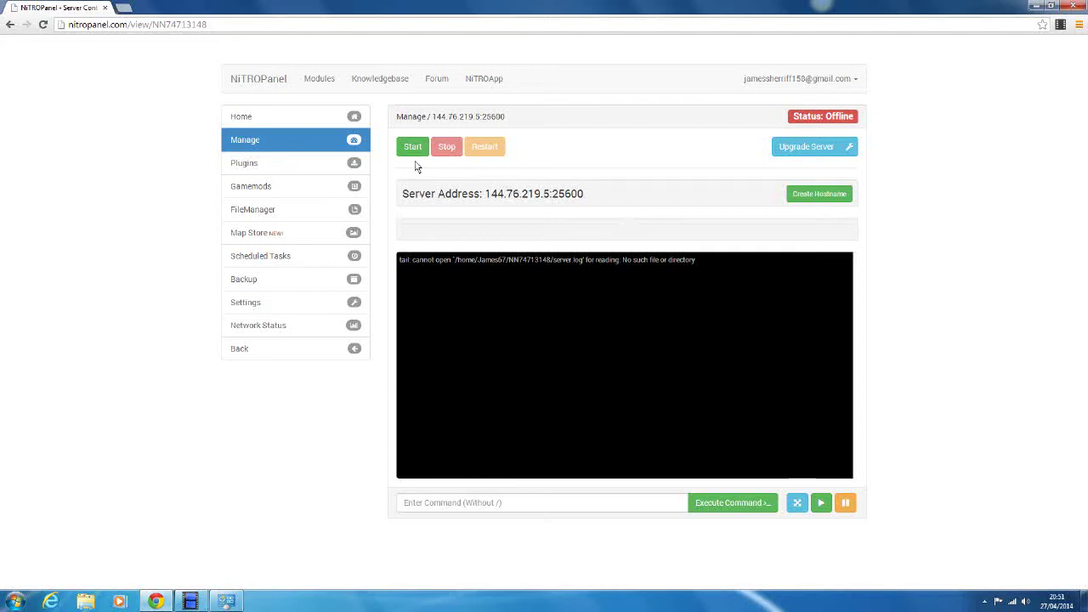
Return from the server's Manage page to the NitroPanel home dashboard.
click(331, 119)
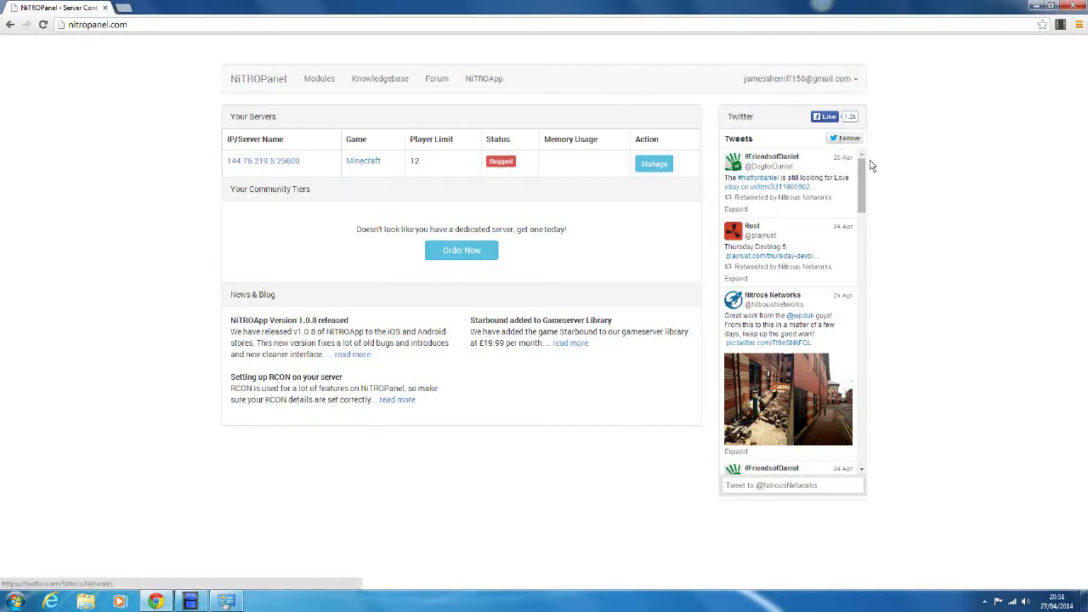
drag(863, 181, 893, 162)
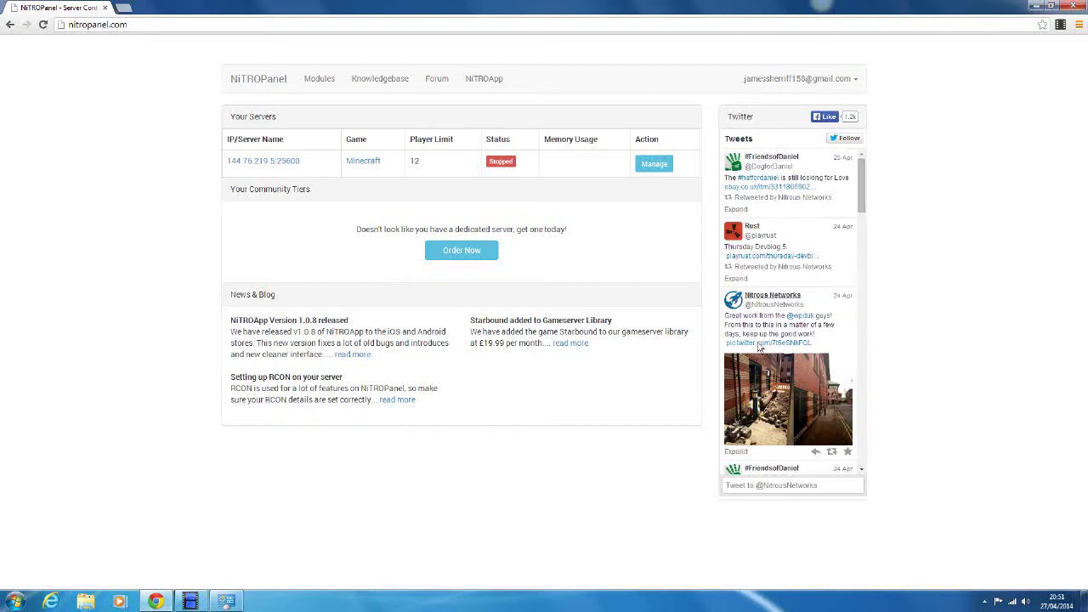
scroll(767, 343, down, 5)
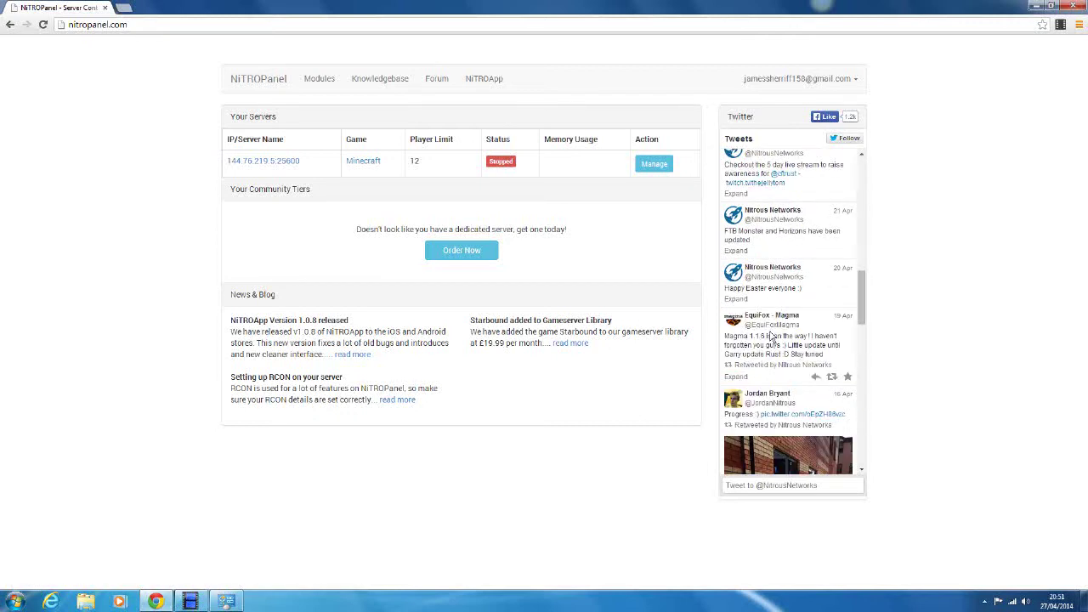
scroll(767, 340, up, 5)
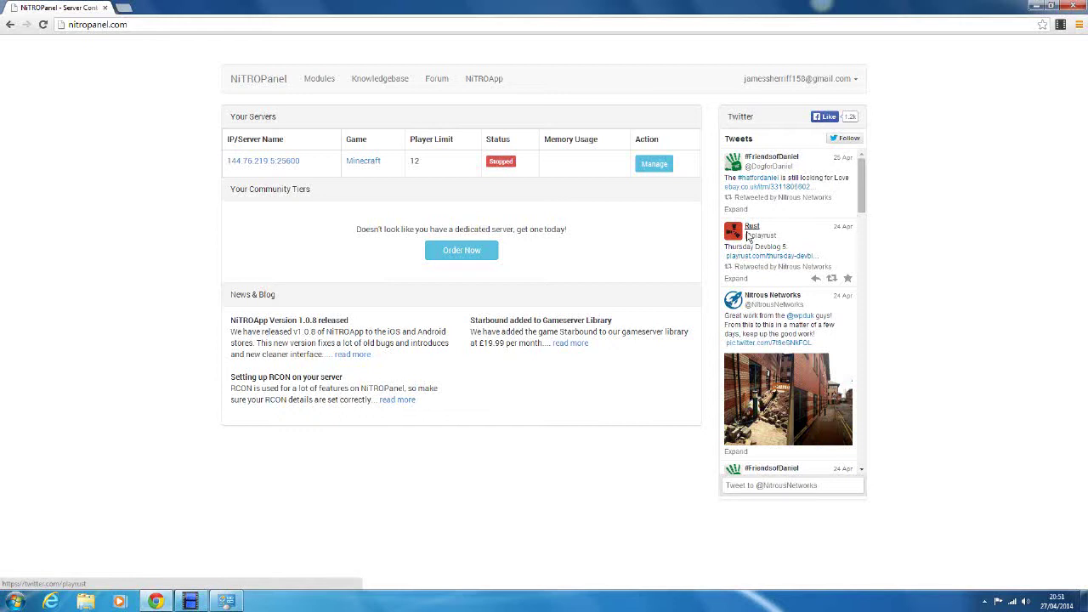
drag(862, 196, 844, 242)
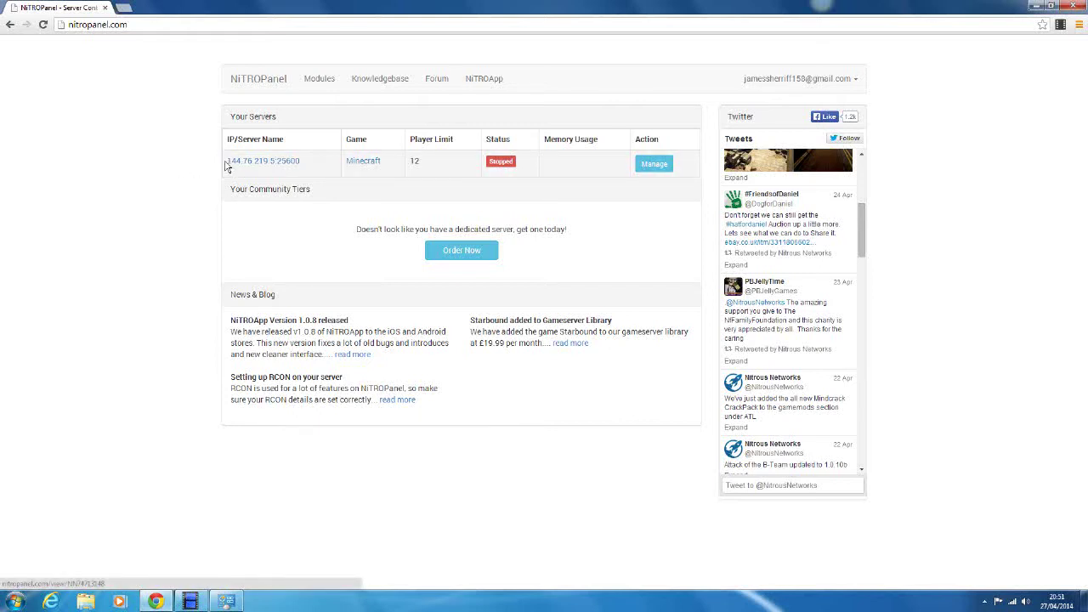
Open the Manage page for the stopped Minecraft server with the 12-player limit.
drag(232, 167, 297, 163)
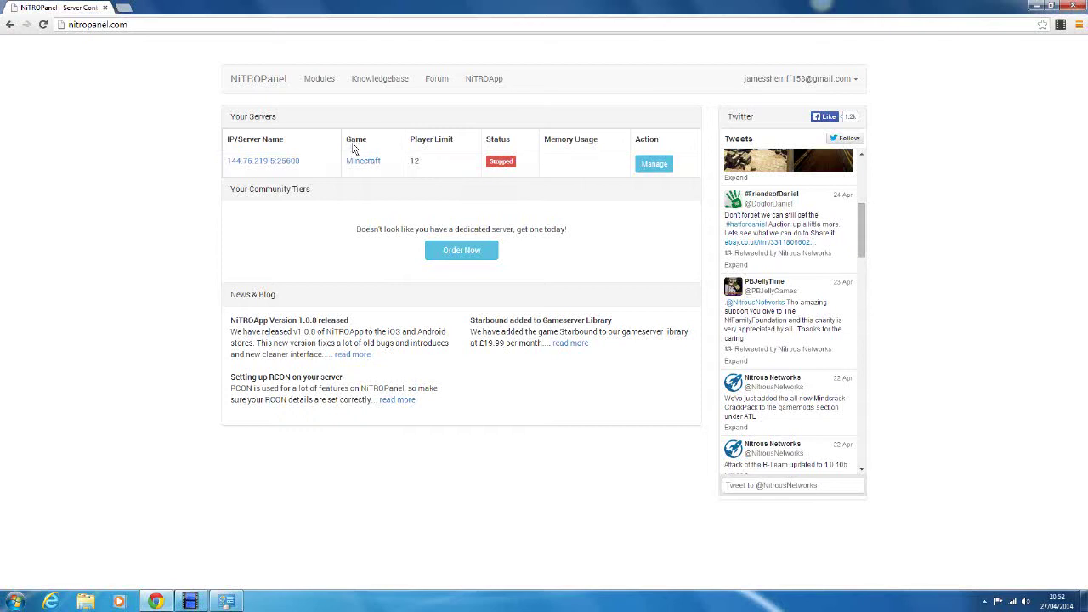
double_click(413, 163)
click(413, 163)
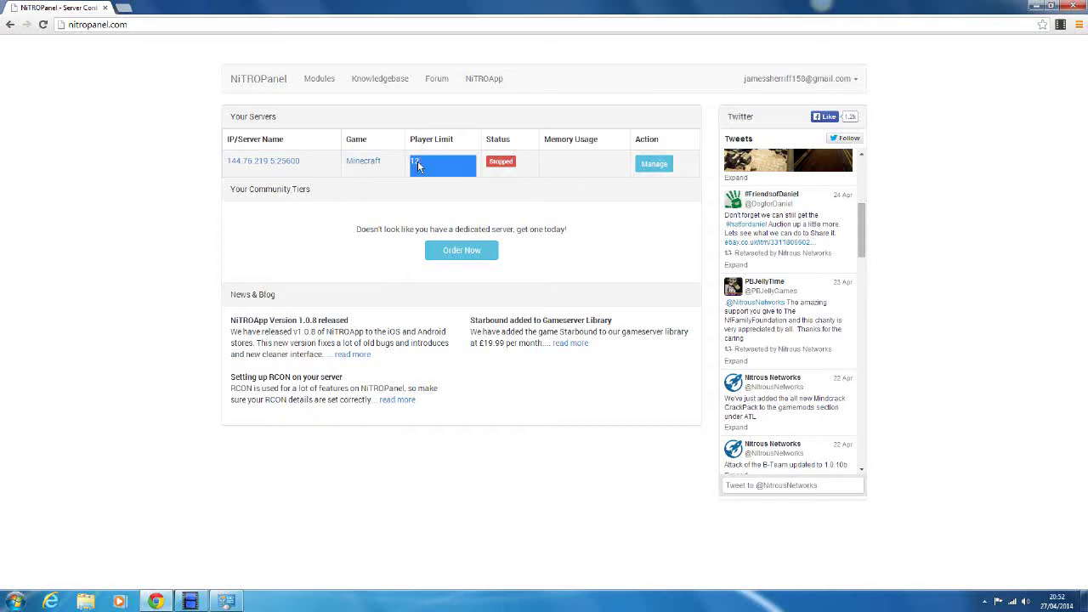
click(417, 162)
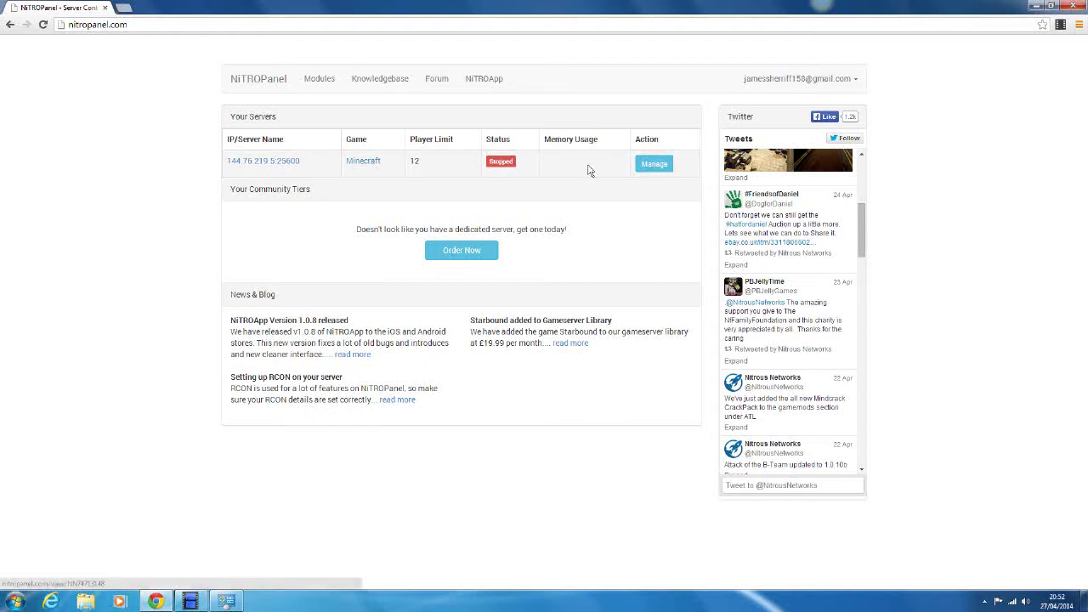
click(654, 164)
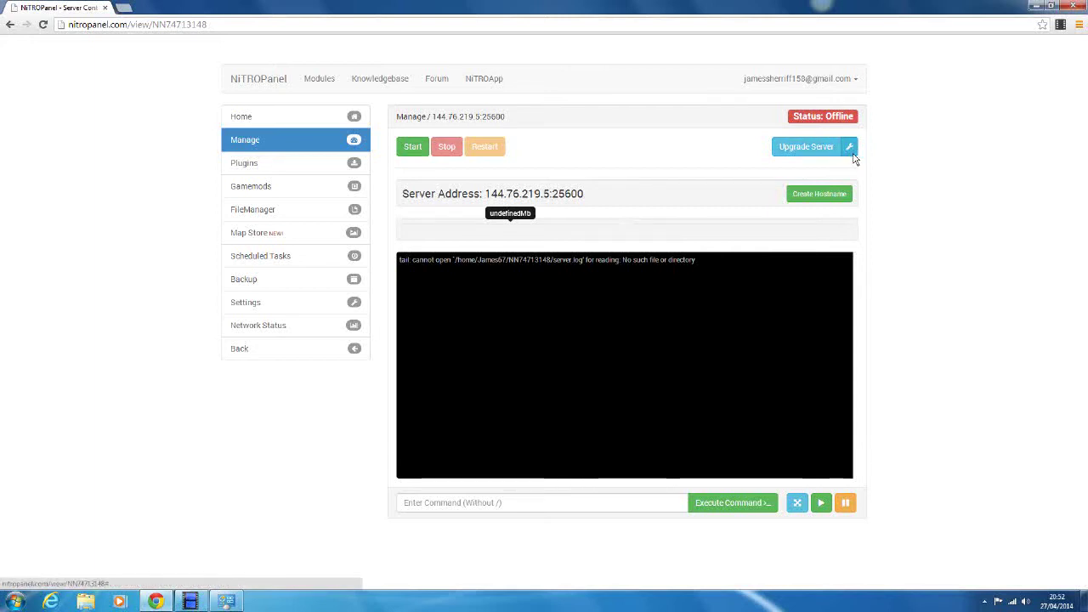
Bring up the Set Server Name dialog from the wrench options beside Upgrade Server.
click(849, 157)
click(912, 156)
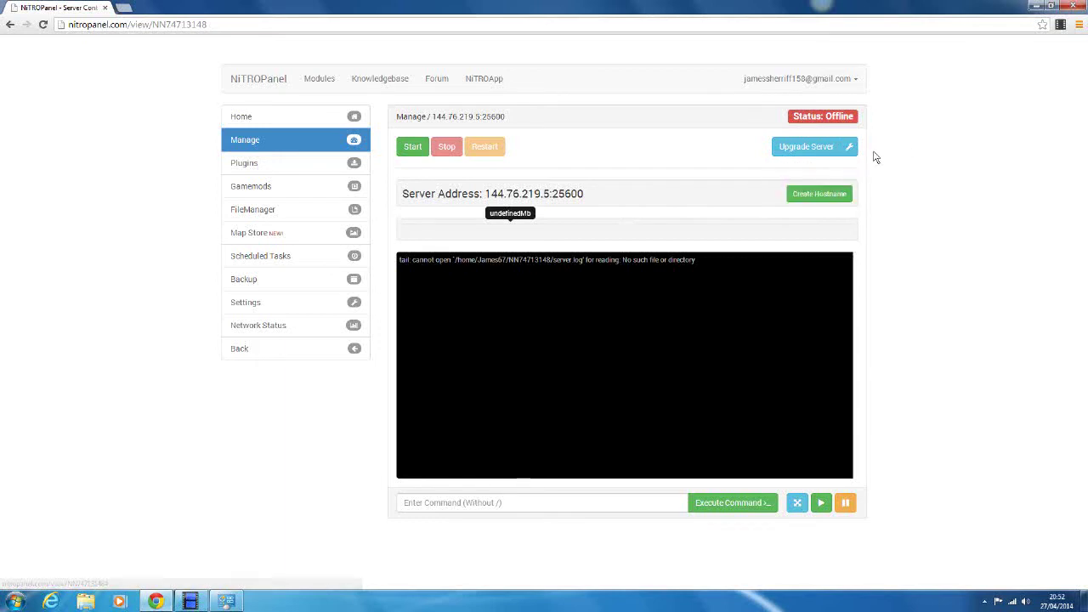
click(850, 152)
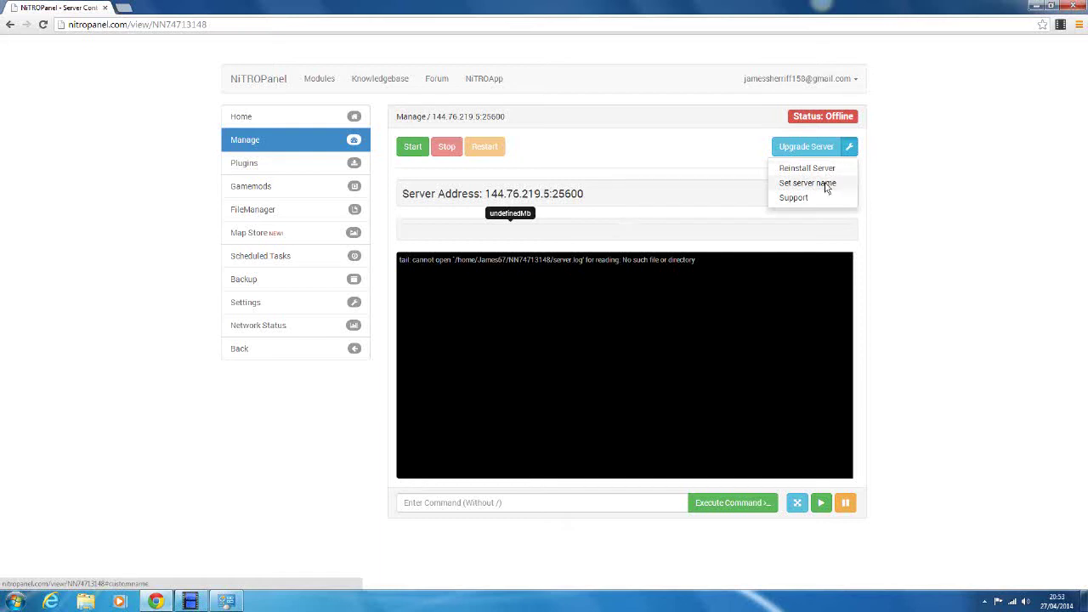
click(825, 186)
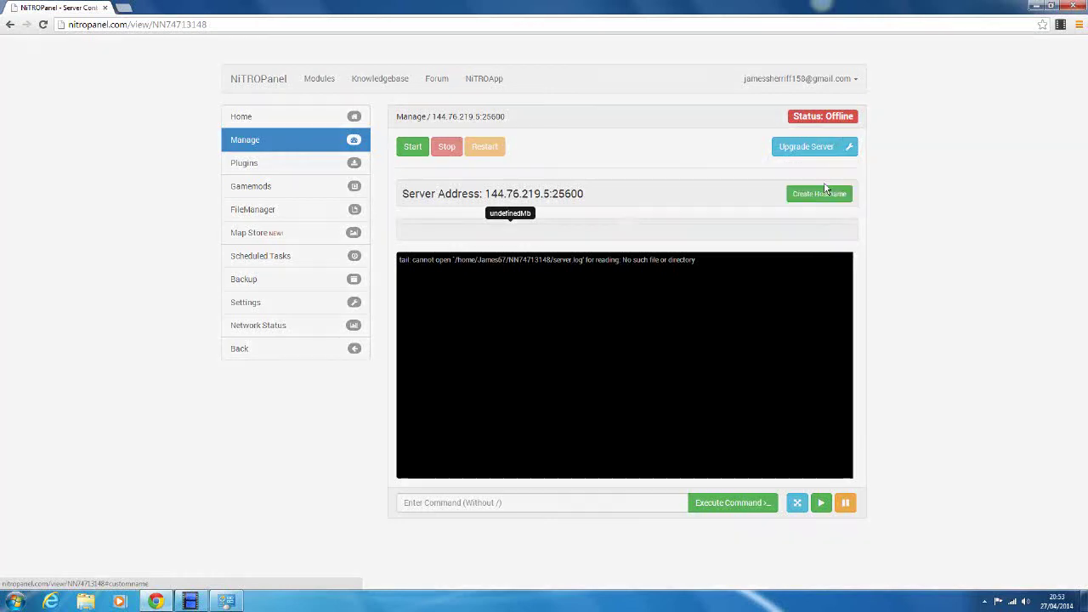
Name the server 'Xyre Factions', confirm it on the home list, and return to Manage.
click(467, 129)
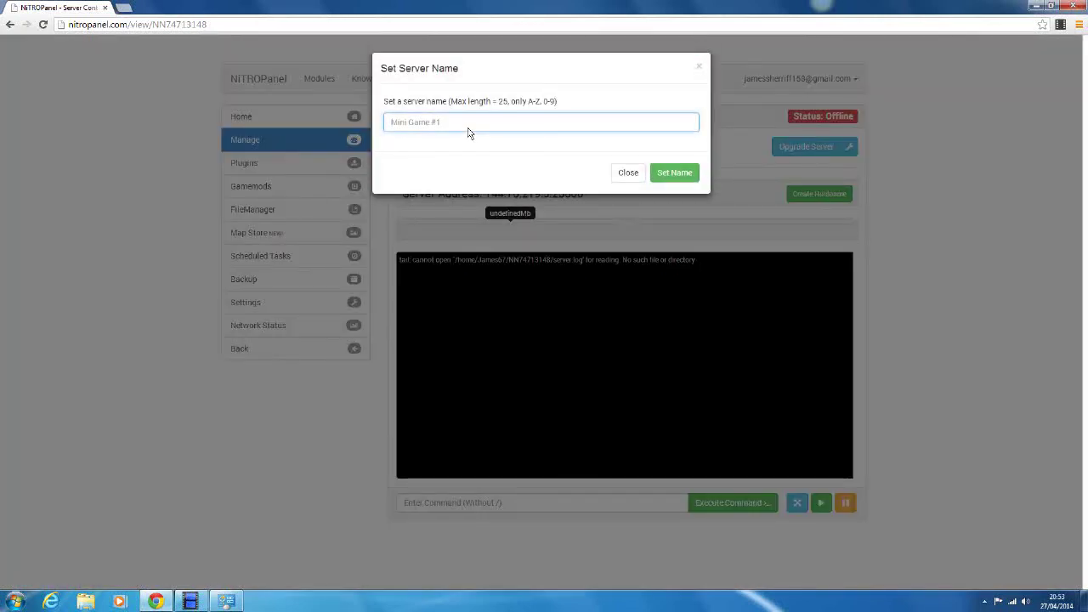
text(Xyre Serbe)
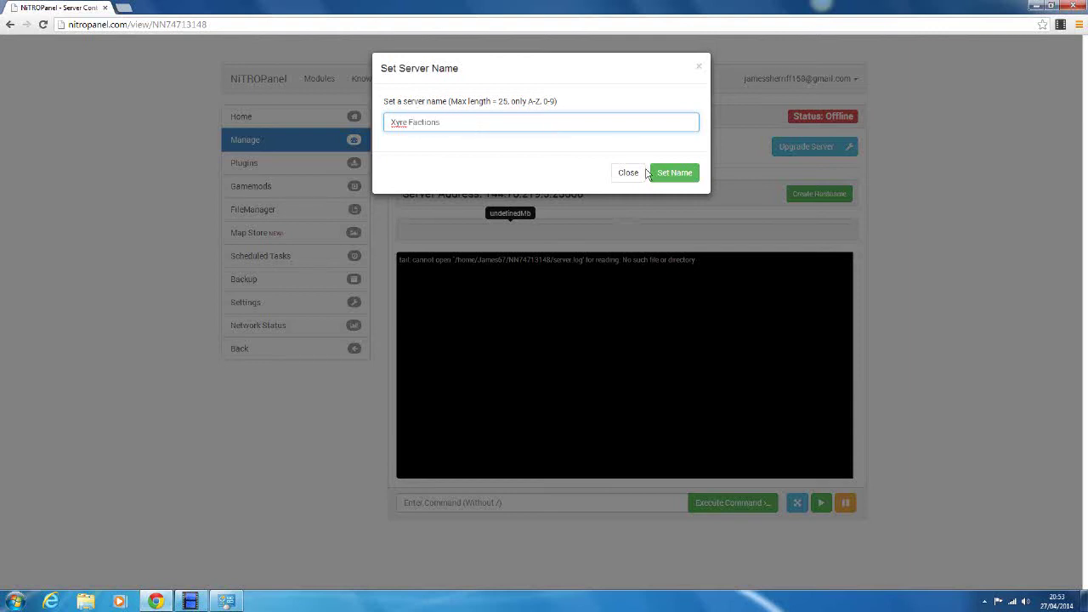
click(672, 175)
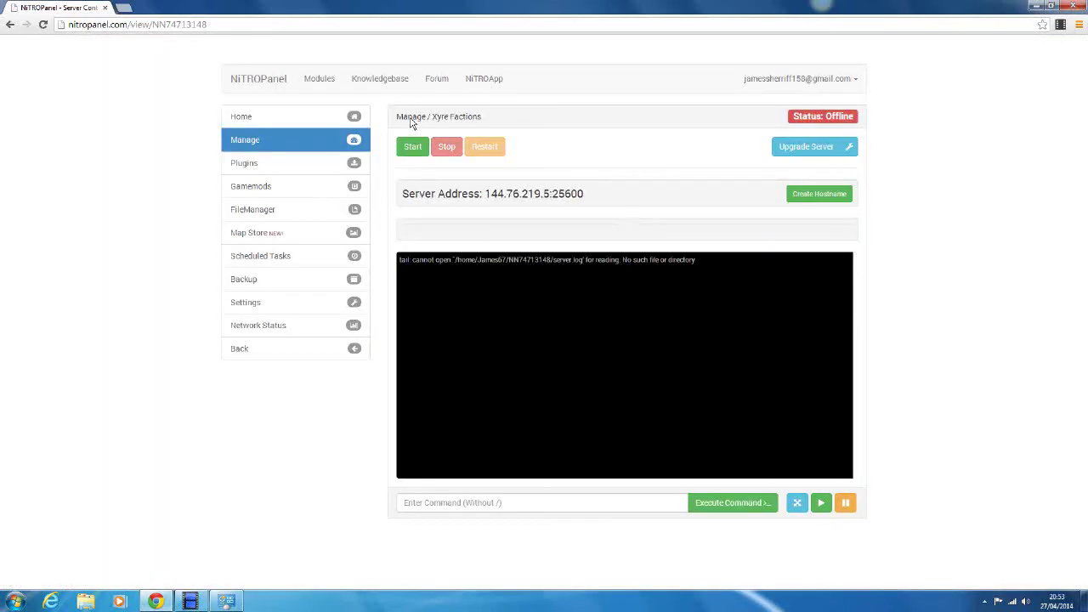
click(303, 123)
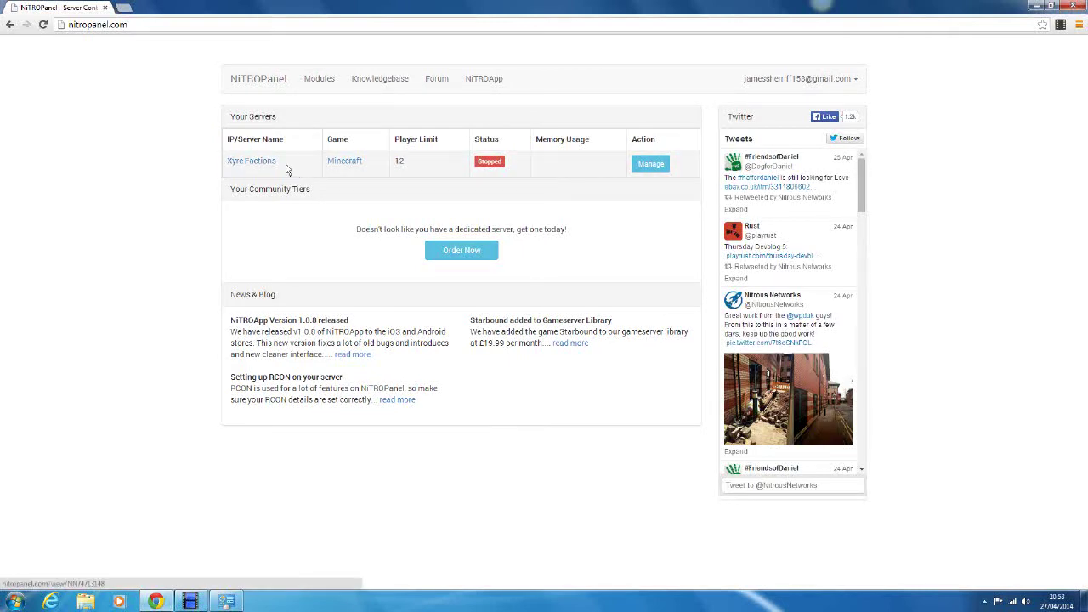
click(656, 165)
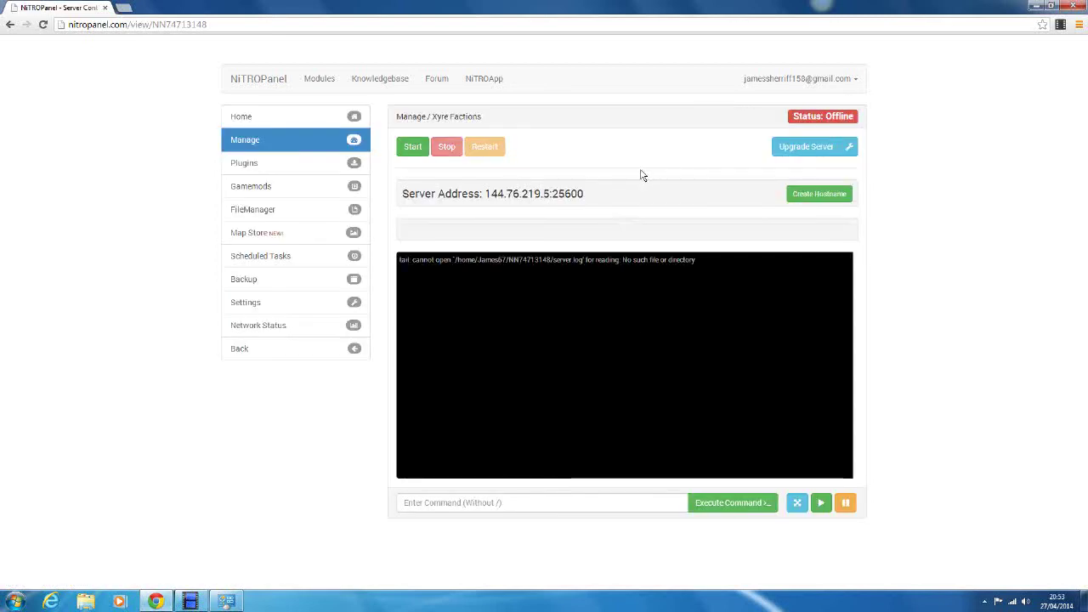
Create the custom hostname XyreFactions, giving the address XyreFactions.nn.pe:25600.
click(838, 196)
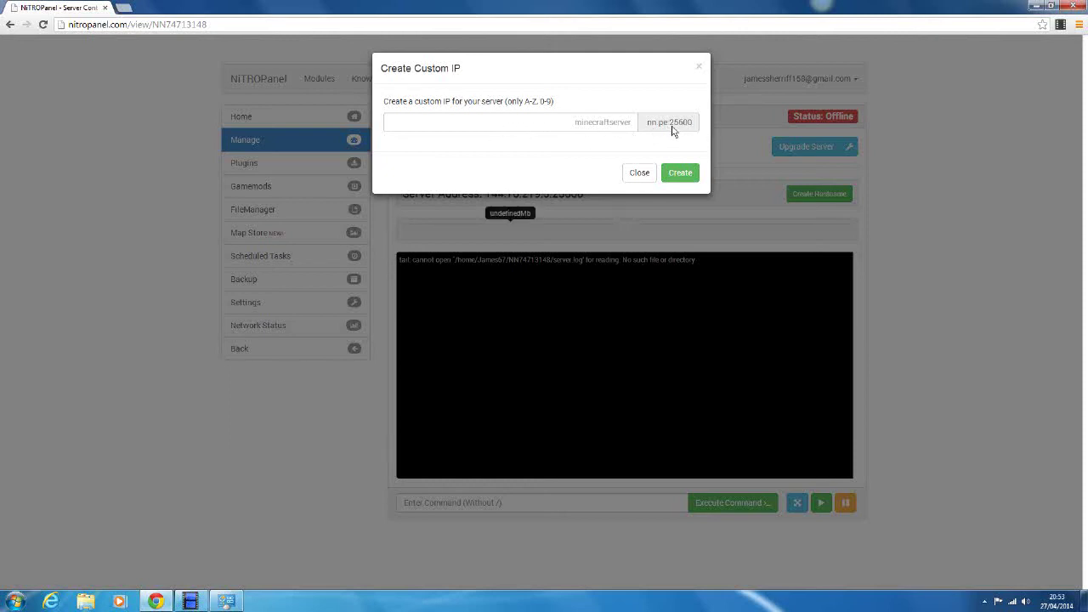
click(556, 122)
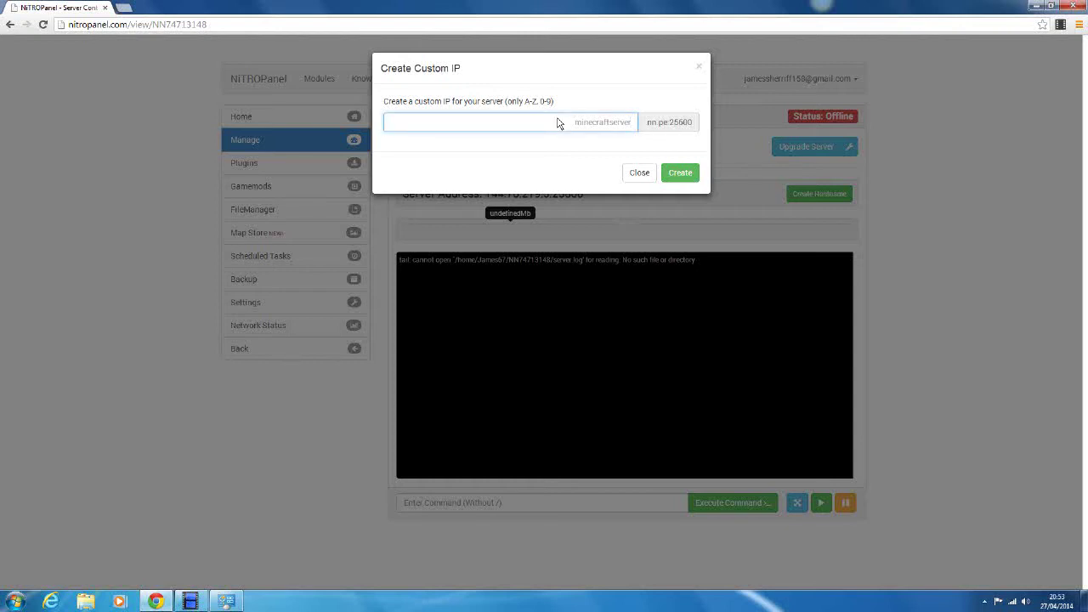
text(XyreFac)
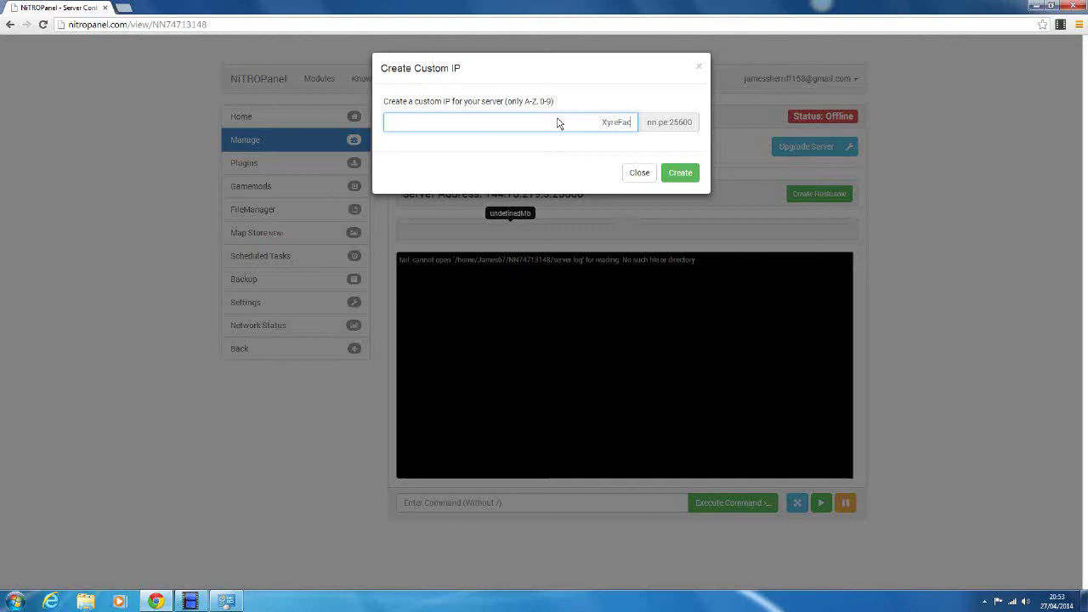
text(tions)
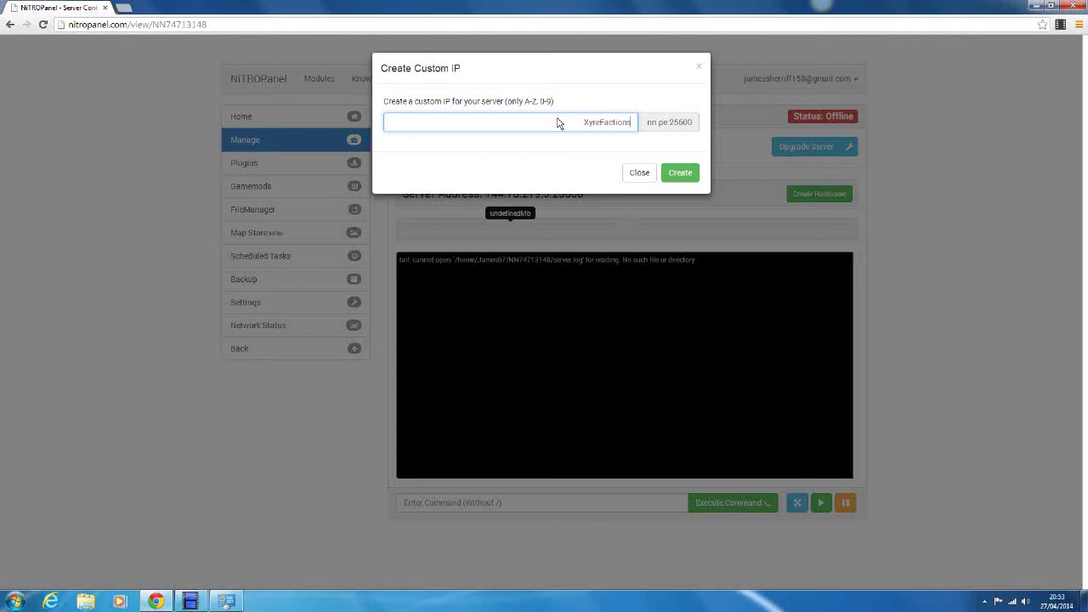
click(683, 176)
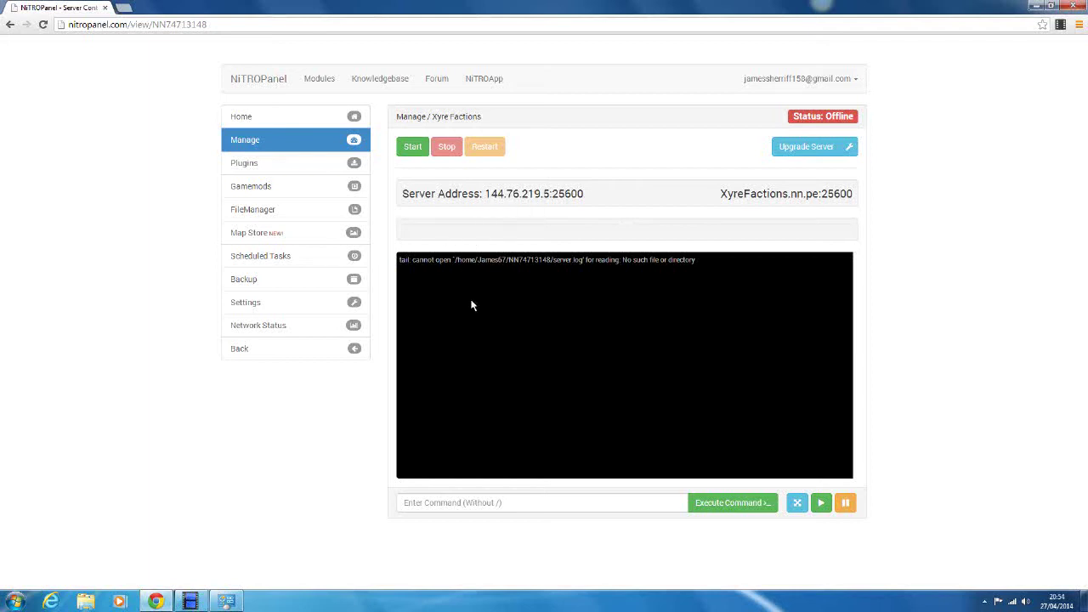
drag(697, 262, 384, 261)
Send the op console command granting your player account operator rights.
click(566, 263)
click(413, 508)
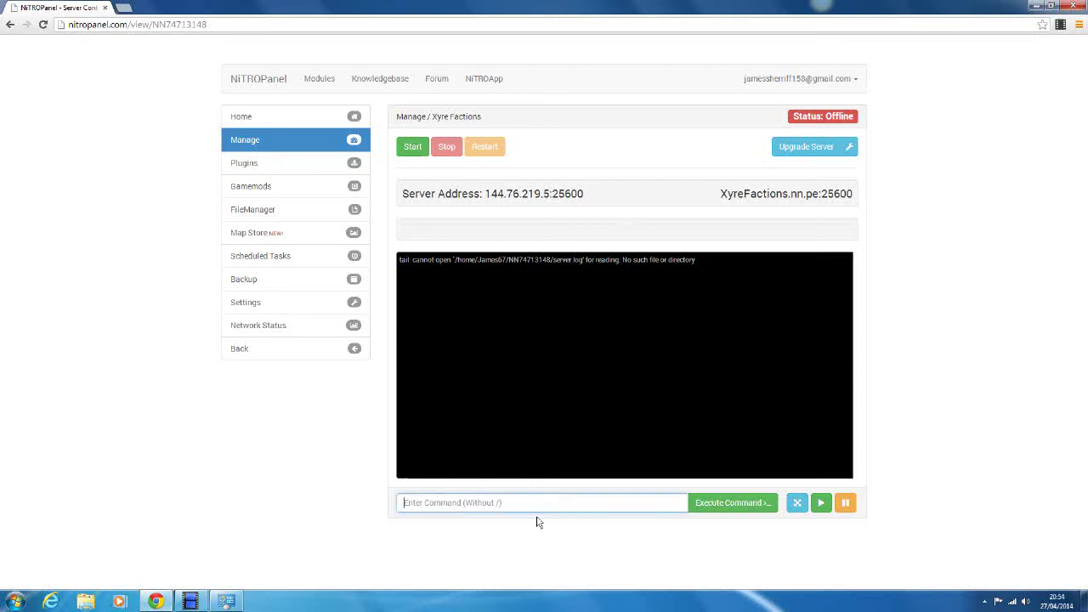
text(op jamessherriff)
key(Return)
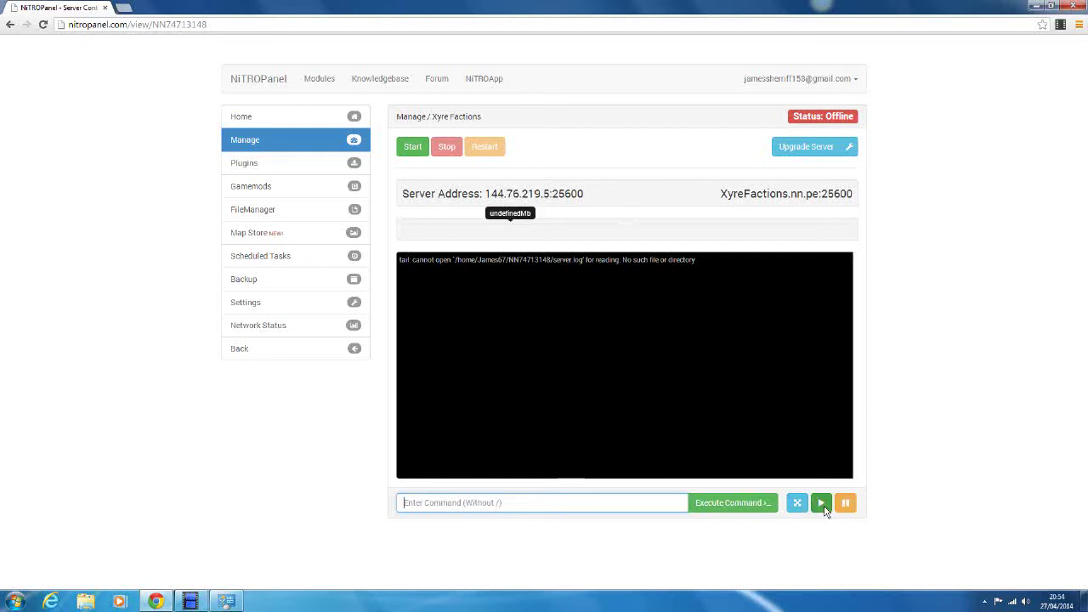
Try the console's pop-out window, then resume and pause its live output.
click(797, 503)
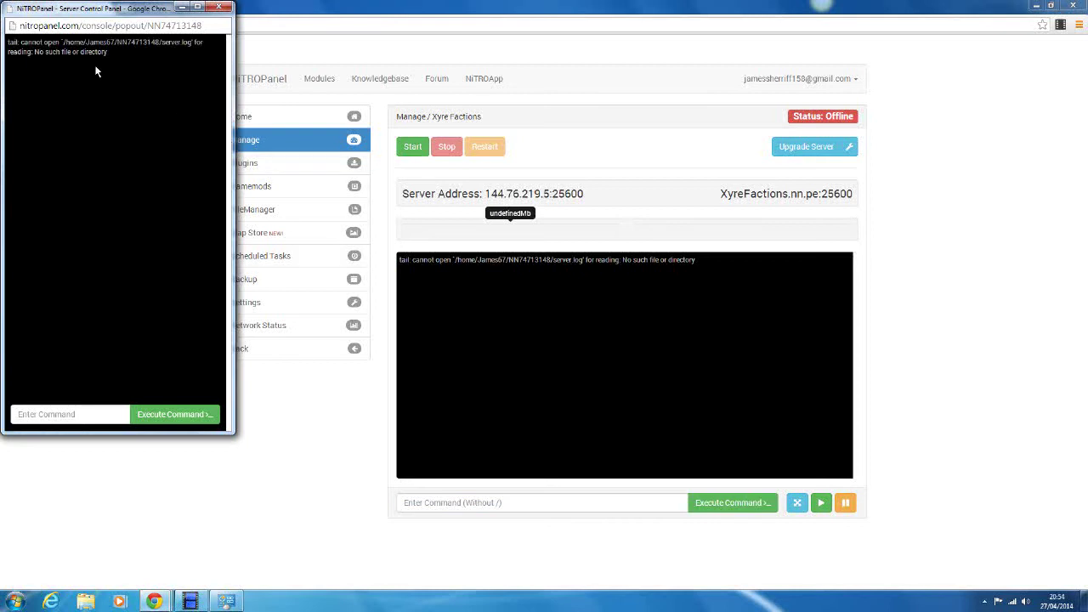
click(219, 8)
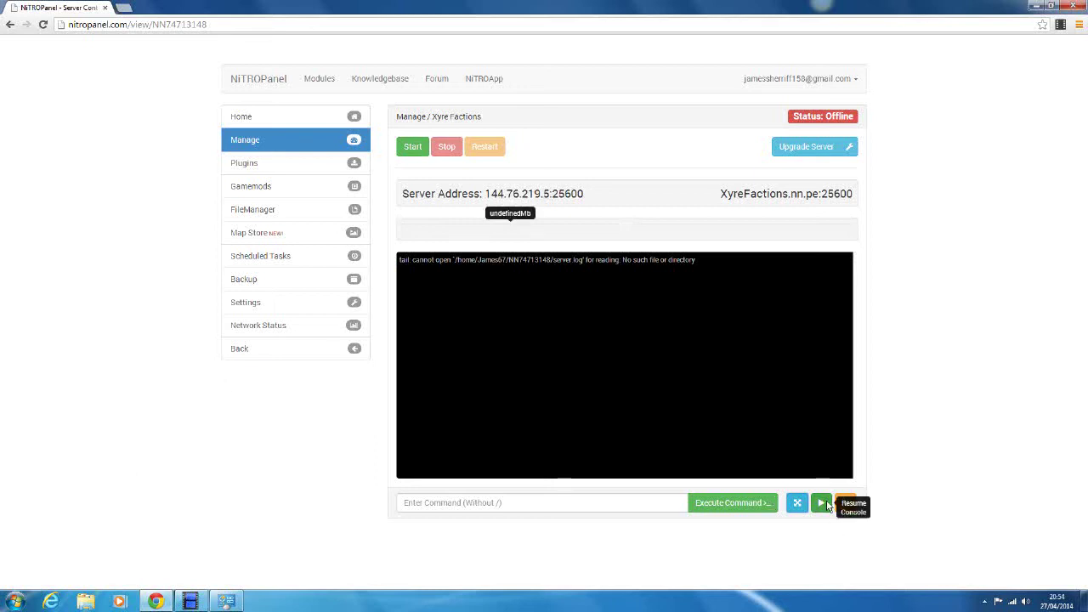
click(821, 503)
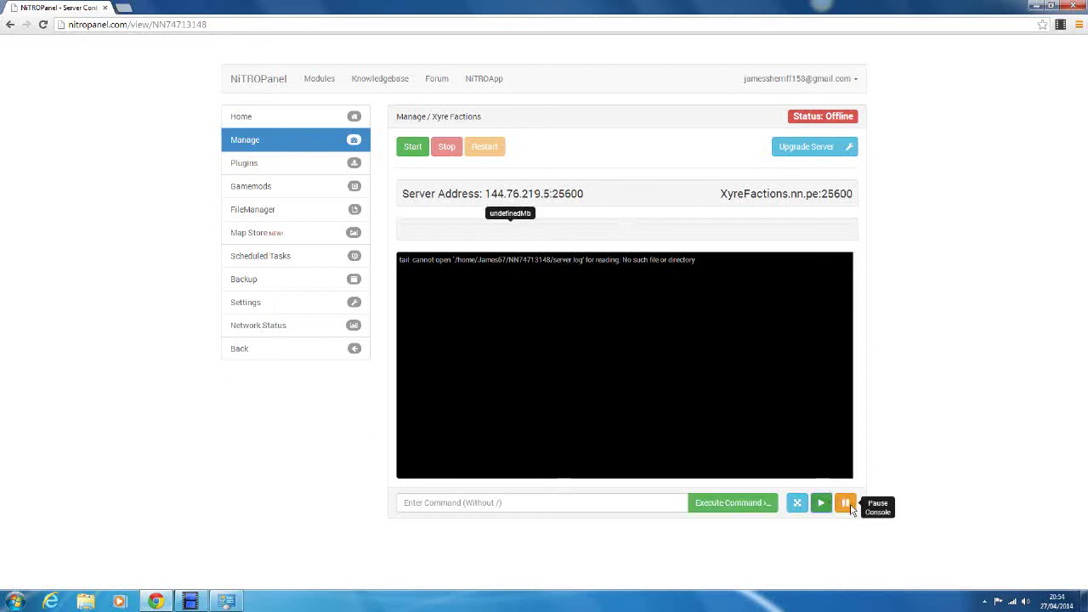
click(822, 507)
click(414, 146)
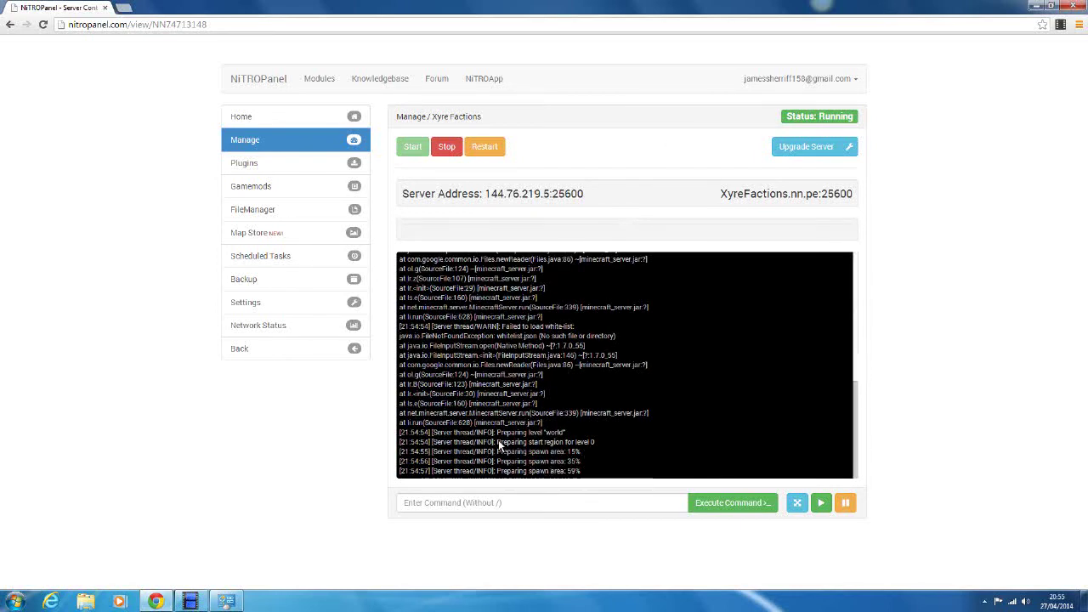
scroll(516, 430, up, 5)
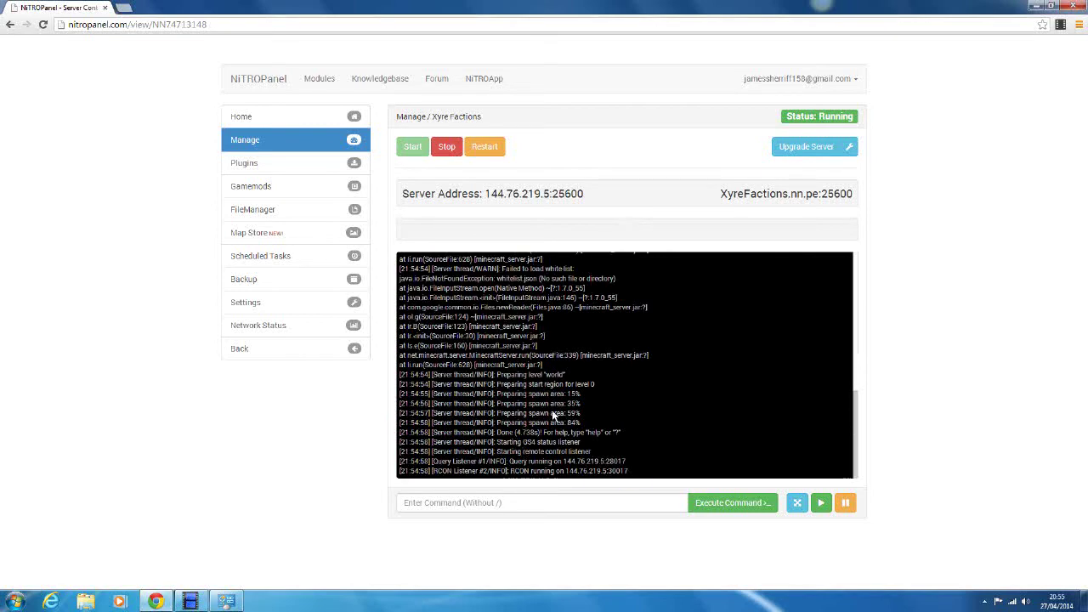
scroll(558, 413, up, 10)
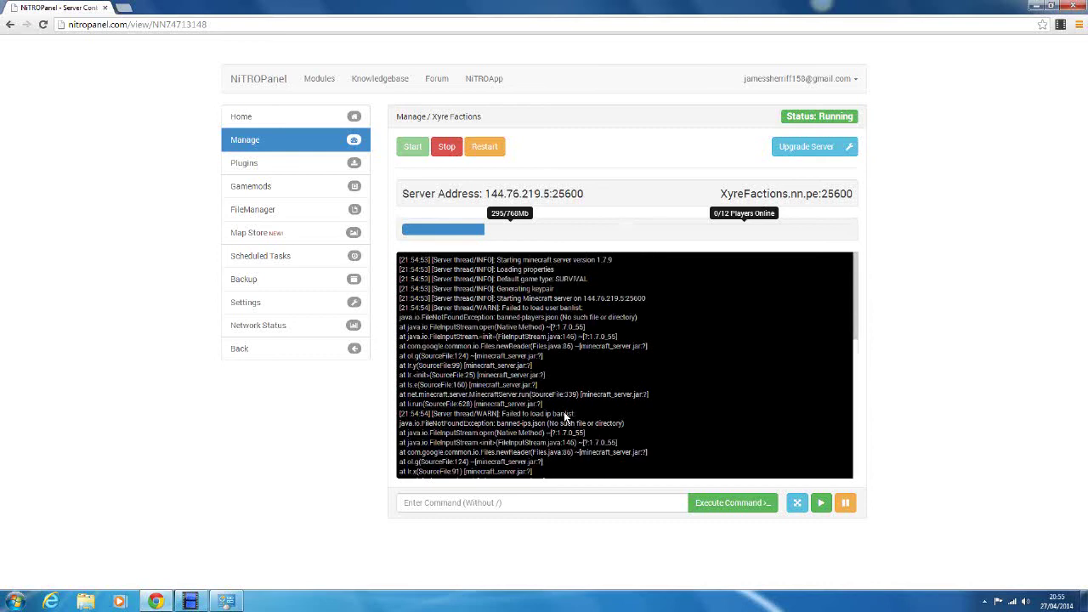
scroll(578, 272, down, 3)
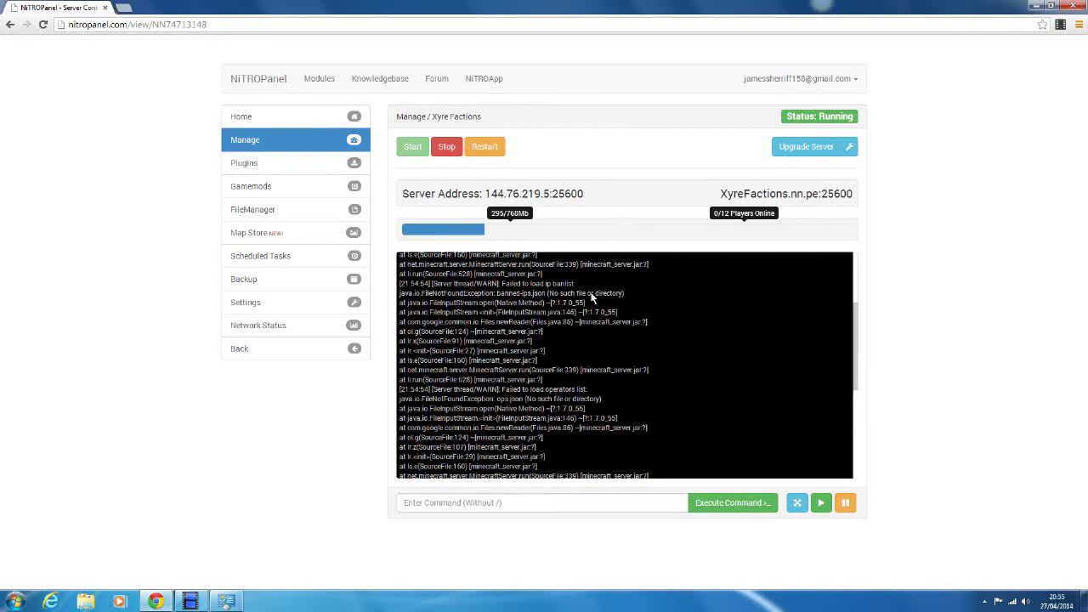
scroll(593, 301, up, 5)
scroll(581, 306, down, 10)
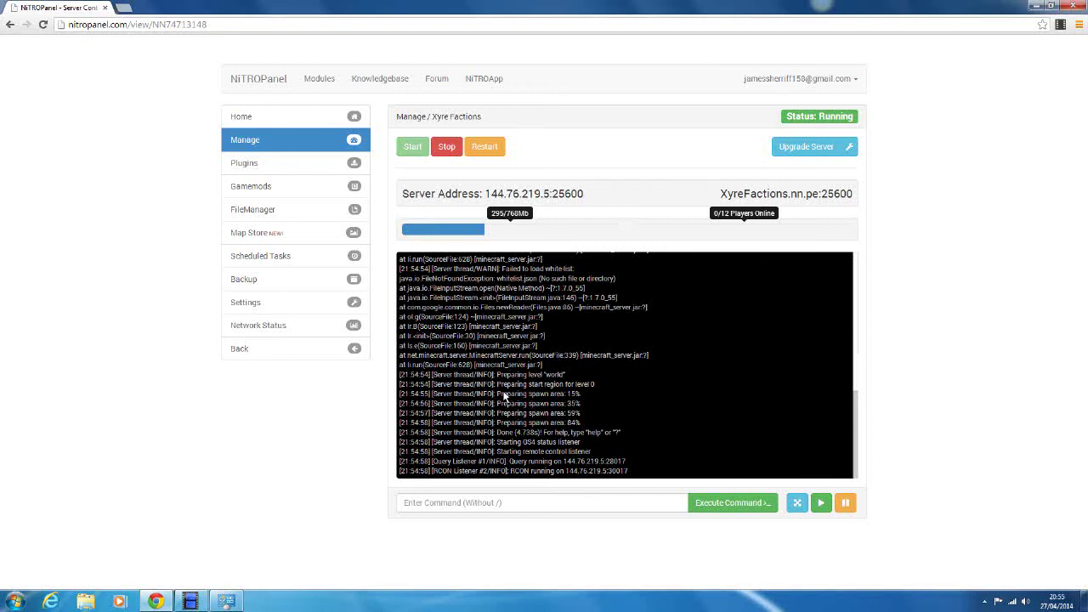
drag(498, 394, 617, 437)
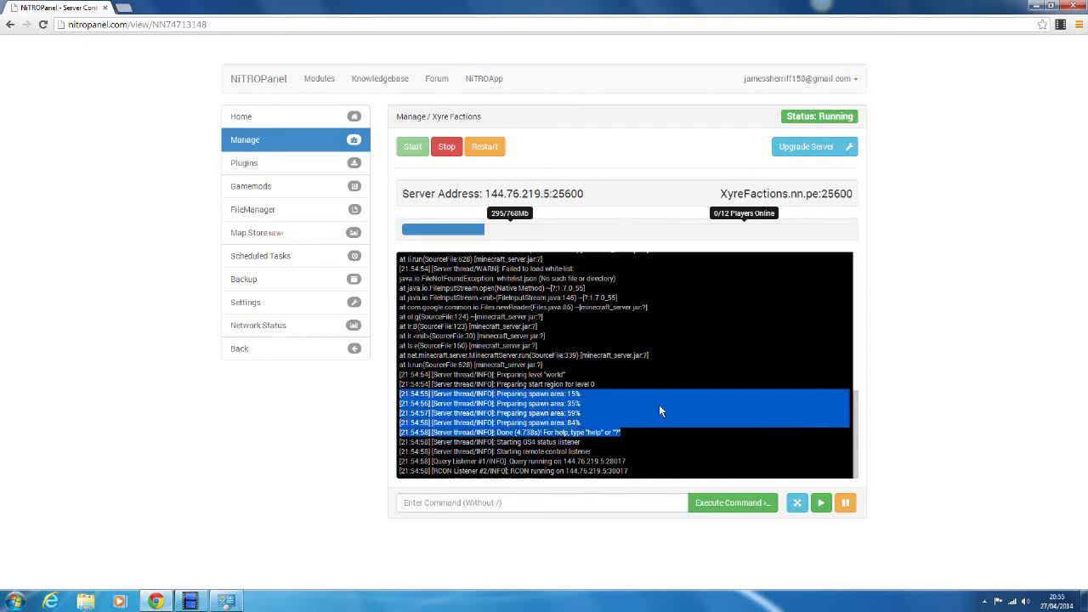
click(647, 409)
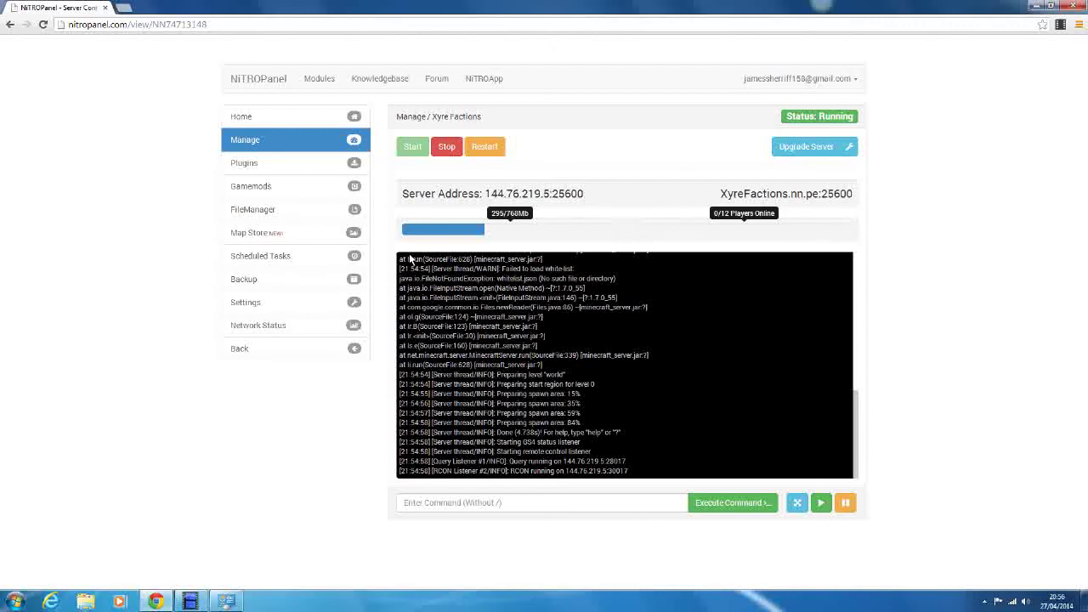
Open ops.json for editing from the server's file manager.
click(330, 212)
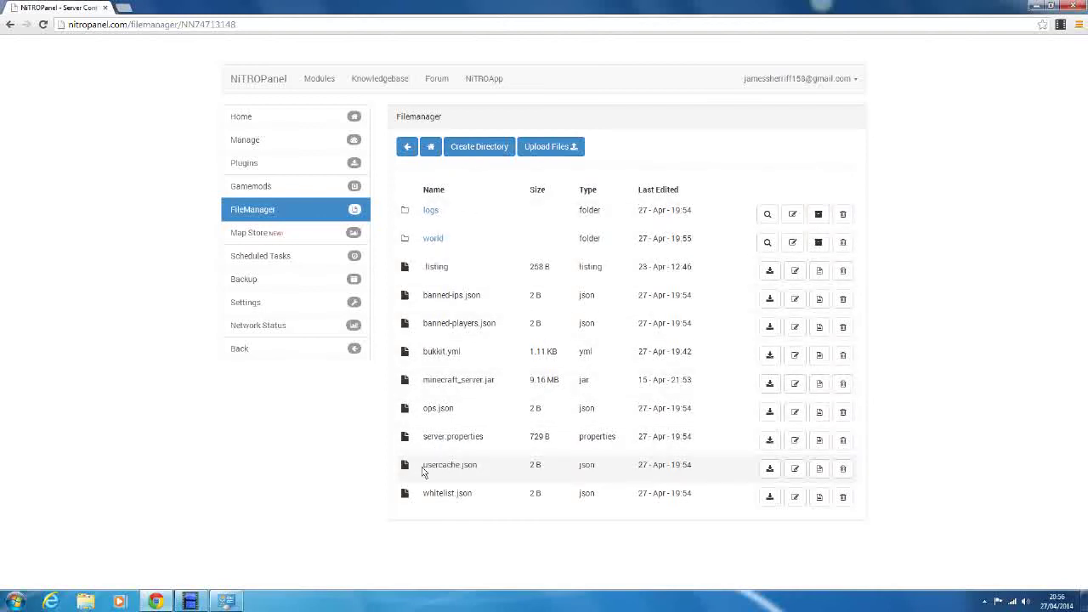
right_click(599, 408)
click(456, 425)
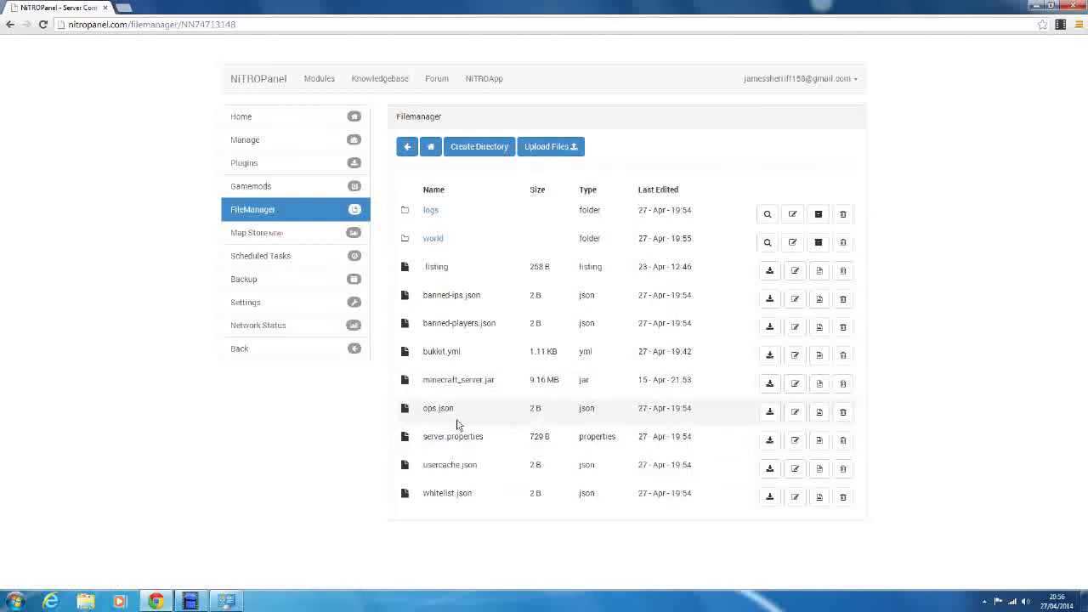
right_click(525, 413)
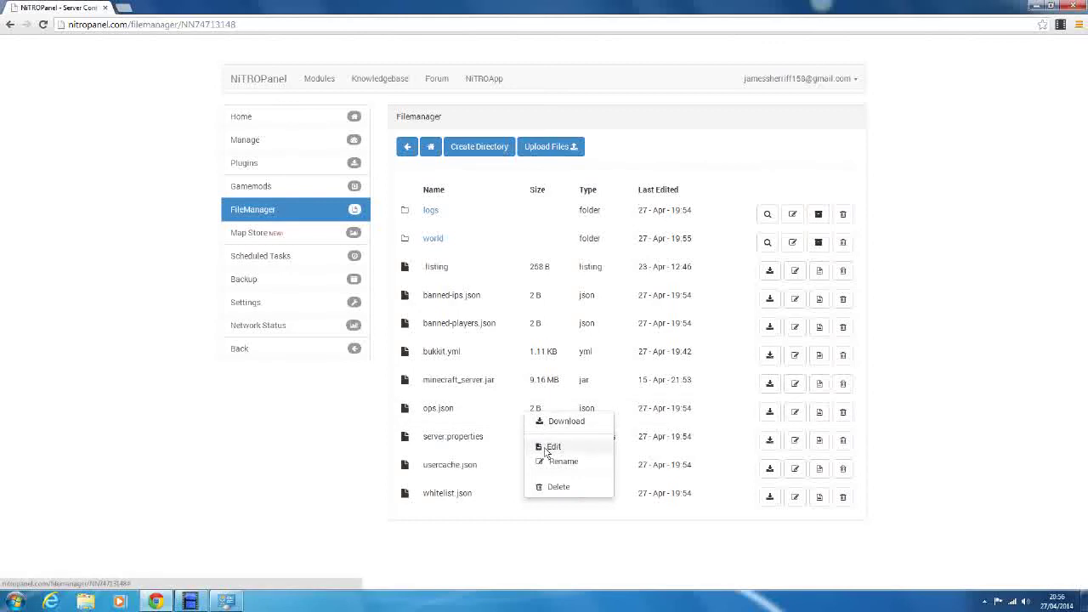
click(546, 449)
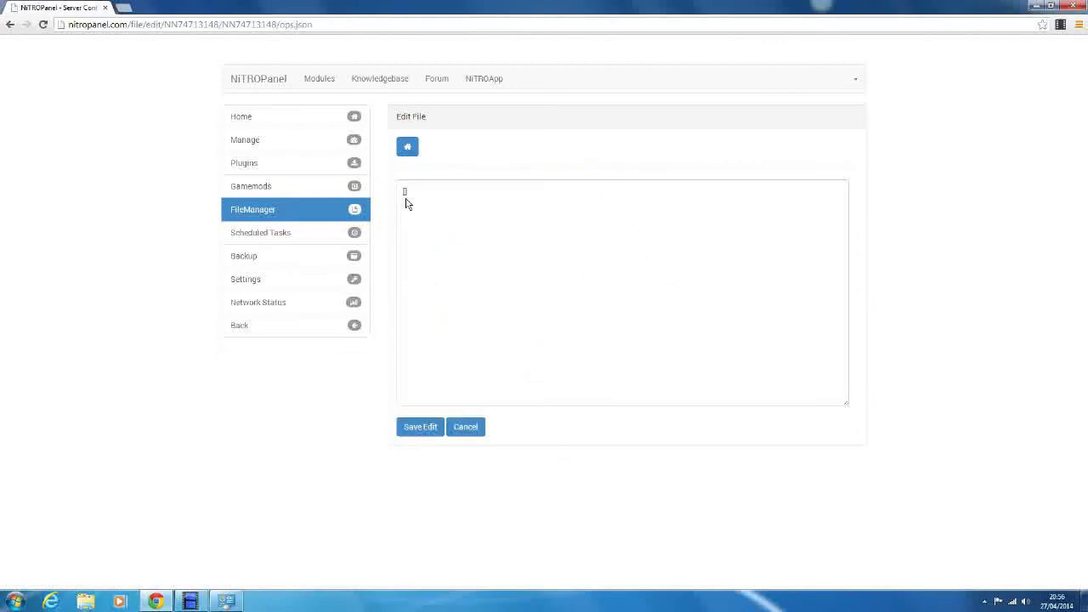
Replace the empty list in ops.json with three operator usernames and save it.
drag(406, 202, 398, 204)
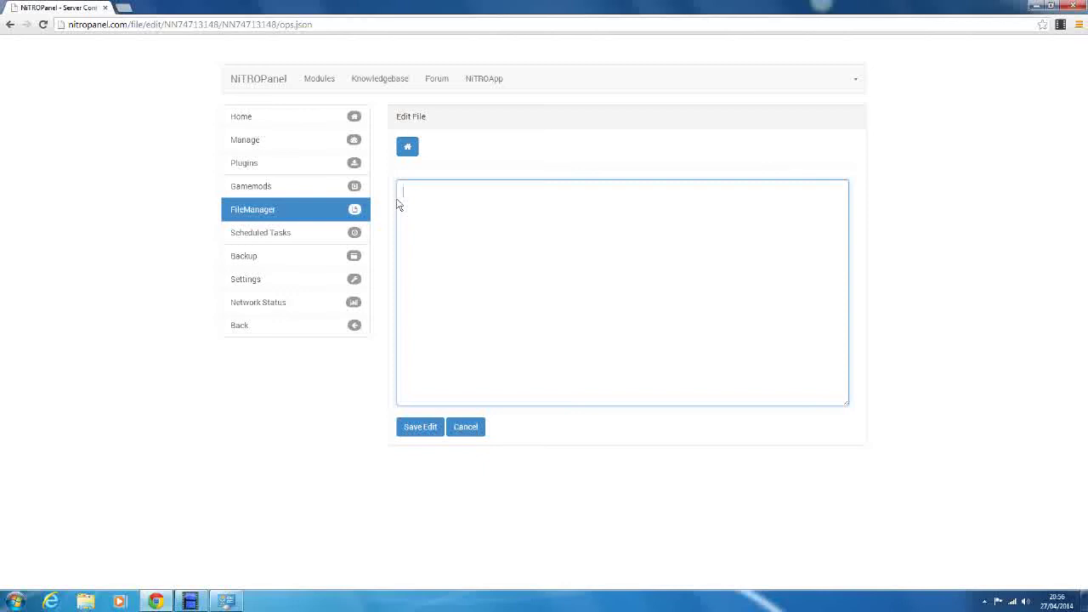
text(jamesyourules gunnersfan123)
key(Return)
text(Zorro)
key(BackSpace)
key(BackSpace)
text(bieZeek2)
click(413, 430)
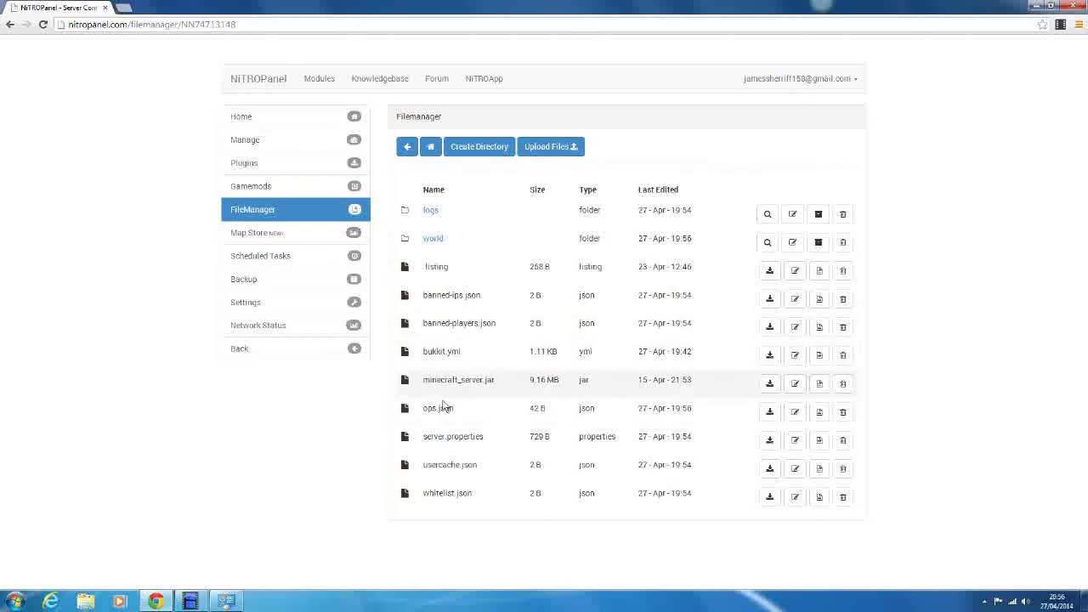
Change white-list=false to white-list=true in server.properties and save the file.
right_click(469, 443)
click(486, 475)
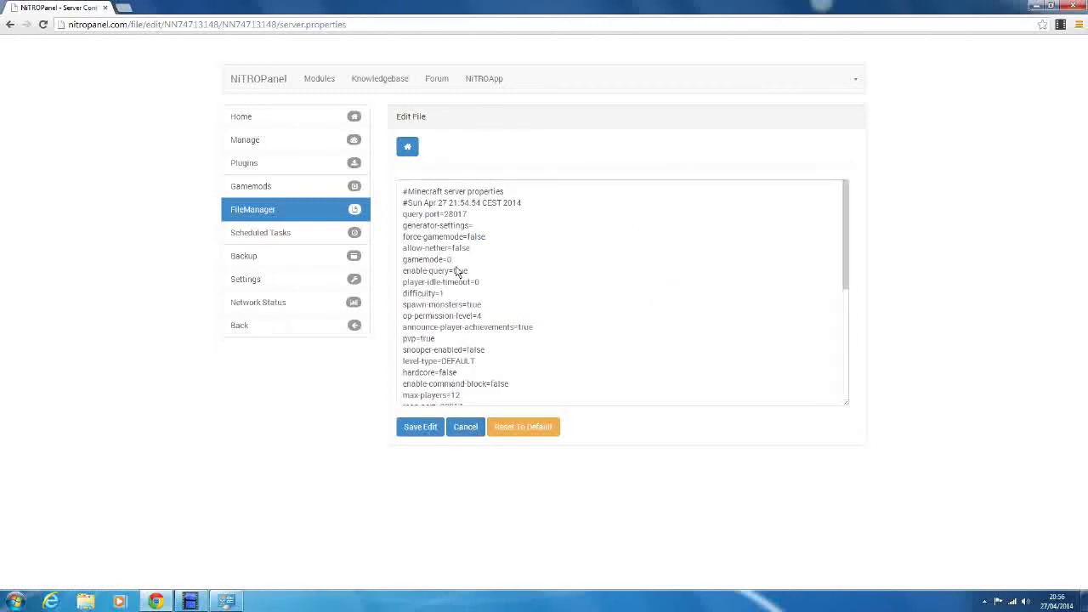
scroll(433, 272, down, 5)
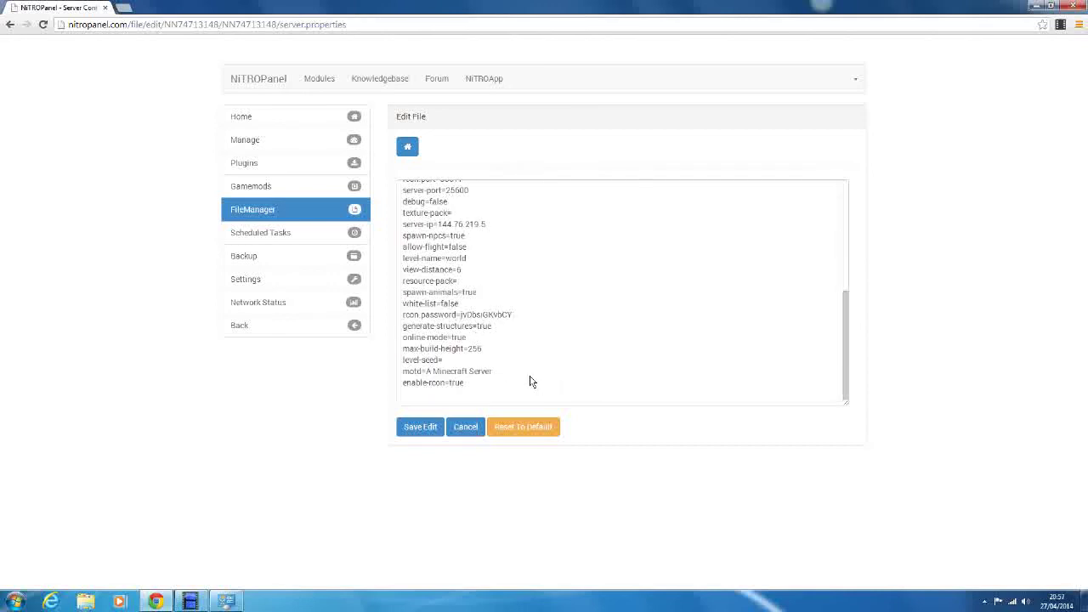
double_click(450, 304)
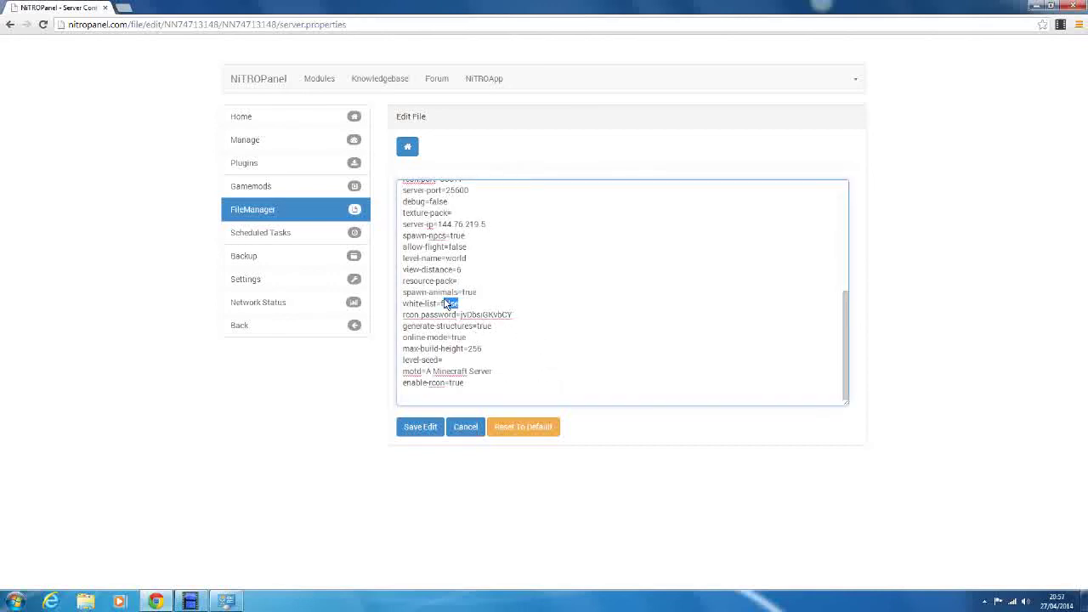
click(431, 310)
scroll(431, 310, up, 3)
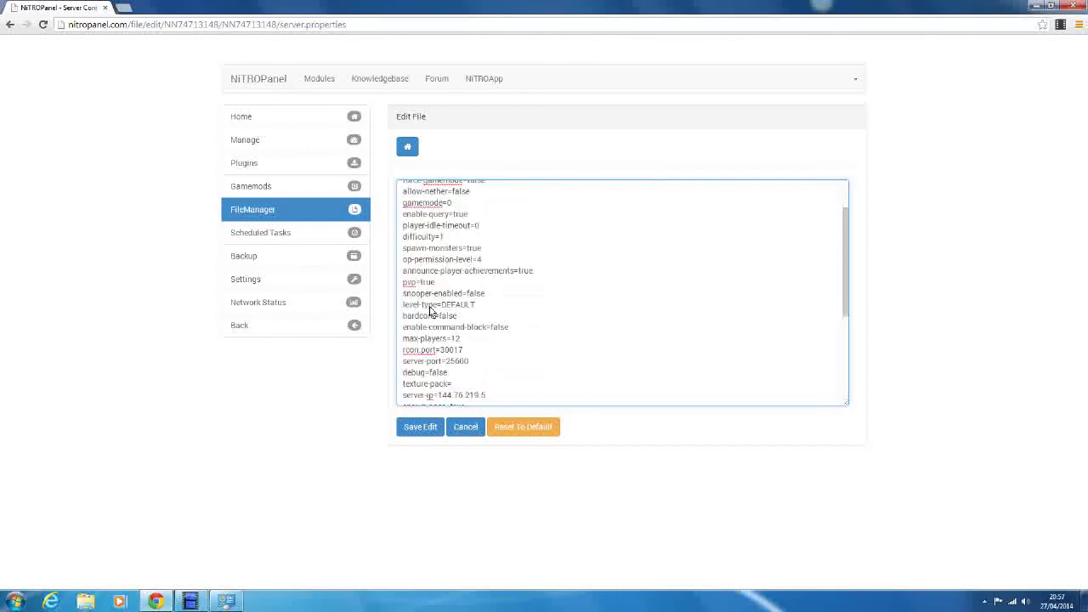
scroll(431, 310, down, 3)
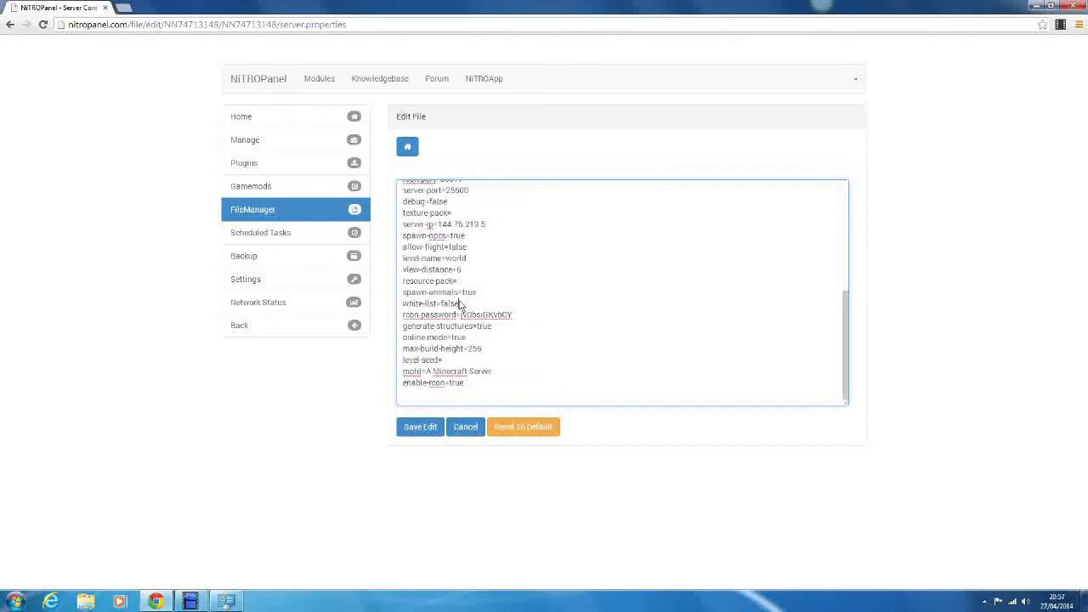
text(true)
click(421, 432)
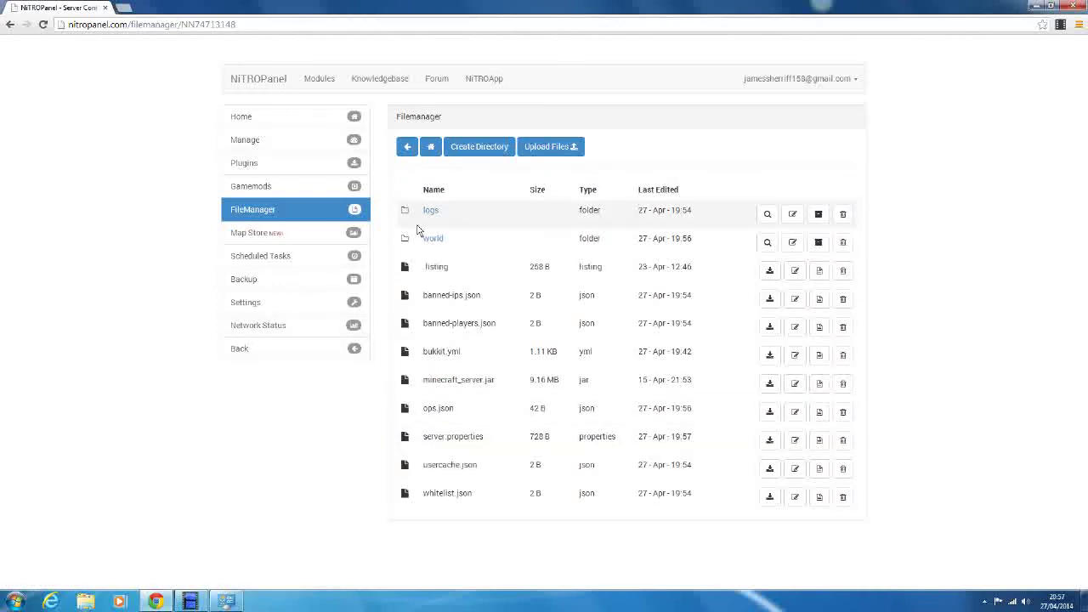
Open whitelist.json and enter the first three player usernames, one per line.
right_click(434, 500)
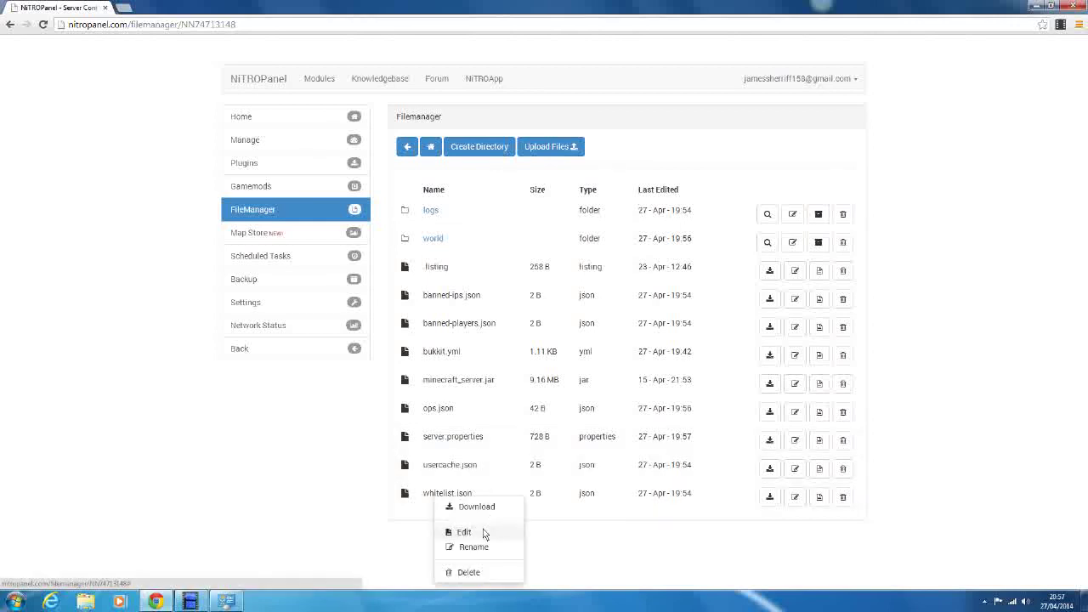
click(481, 531)
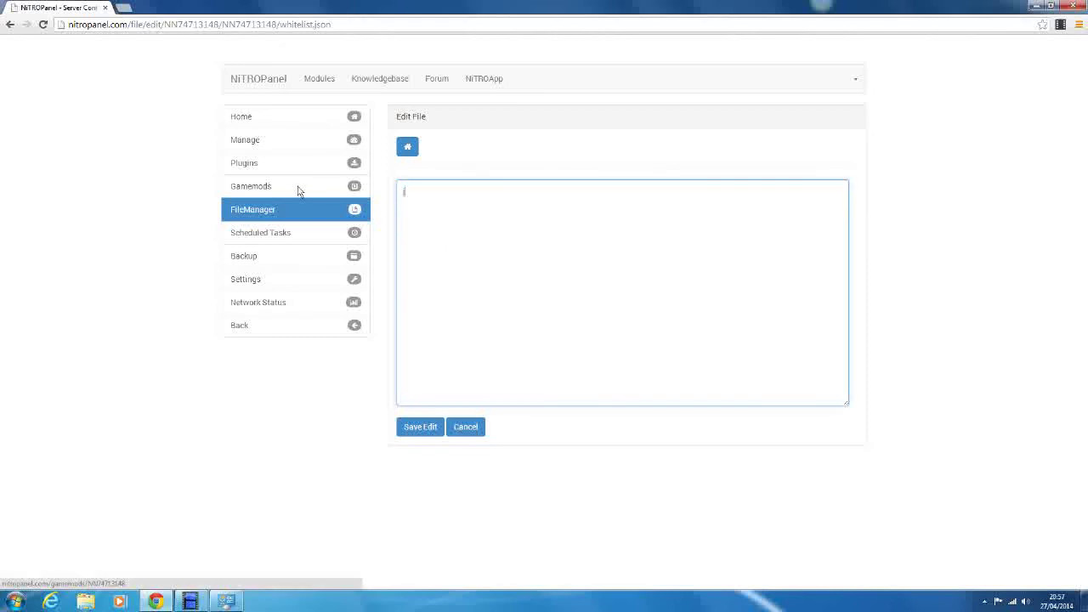
text(jamr)
text(rules)
key(Return)
text(gunnersfan123)
key(Return)
text(ZO)
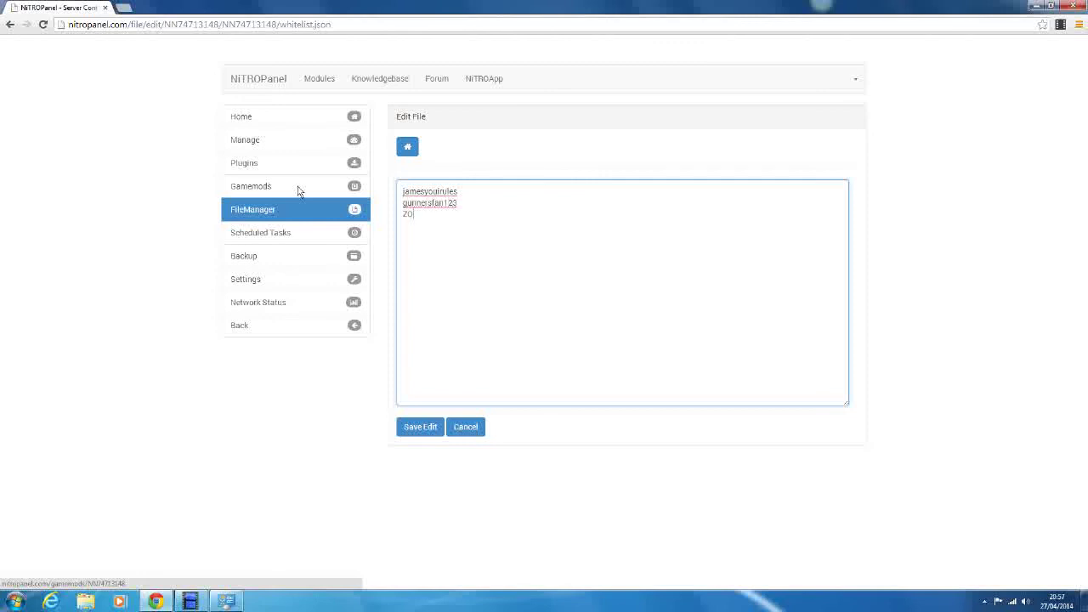
text(MBI)
key(BackSpace)
key(BackSpace)
key(BackSpace)
key(BackSpace)
text(ombieZeke270)
Add the remaining three player usernames and save whitelist.json.
key(Return)
text(SupremeMart)
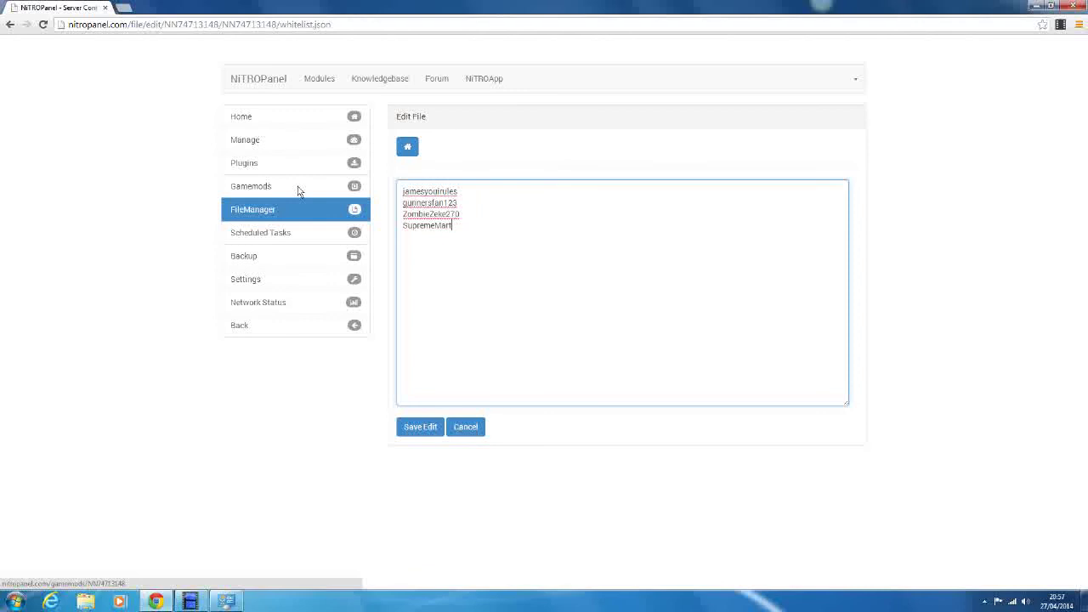
text(in)
key(Return)
text(themclike)
key(Return)
text(Higgz1321)
key(BackSpace)
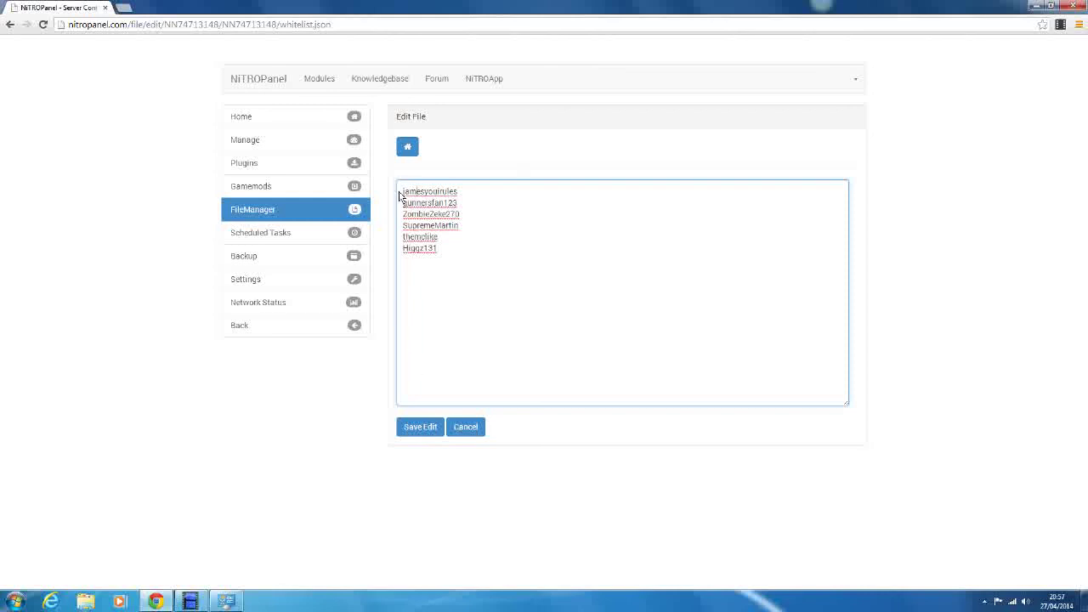
drag(400, 190, 451, 216)
click(453, 216)
click(425, 426)
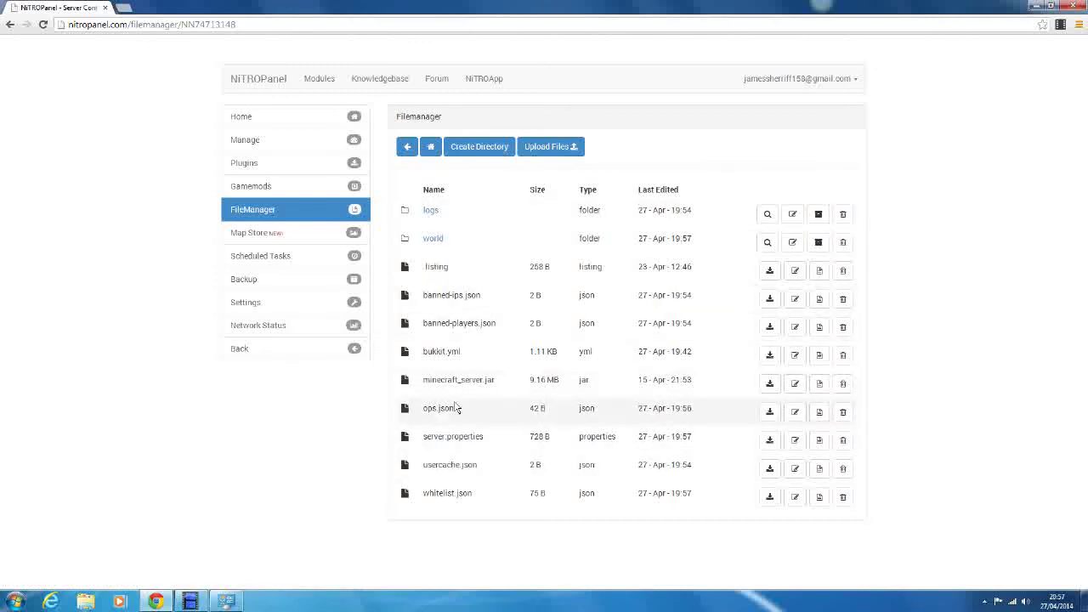
Restart Xyre Factions from its Manage page and review the startup lines in the console log.
click(281, 145)
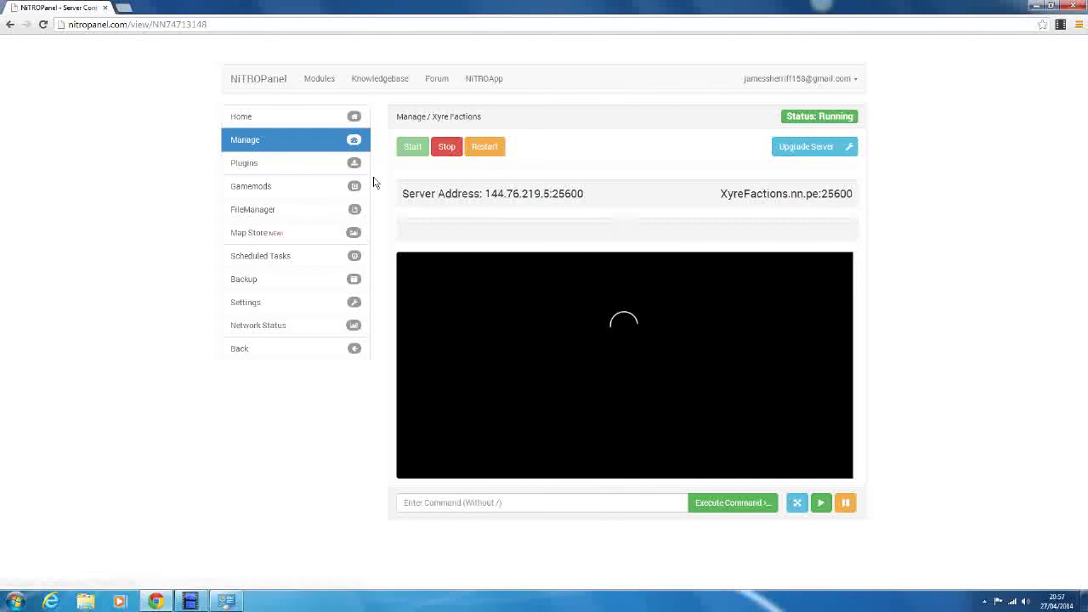
click(485, 151)
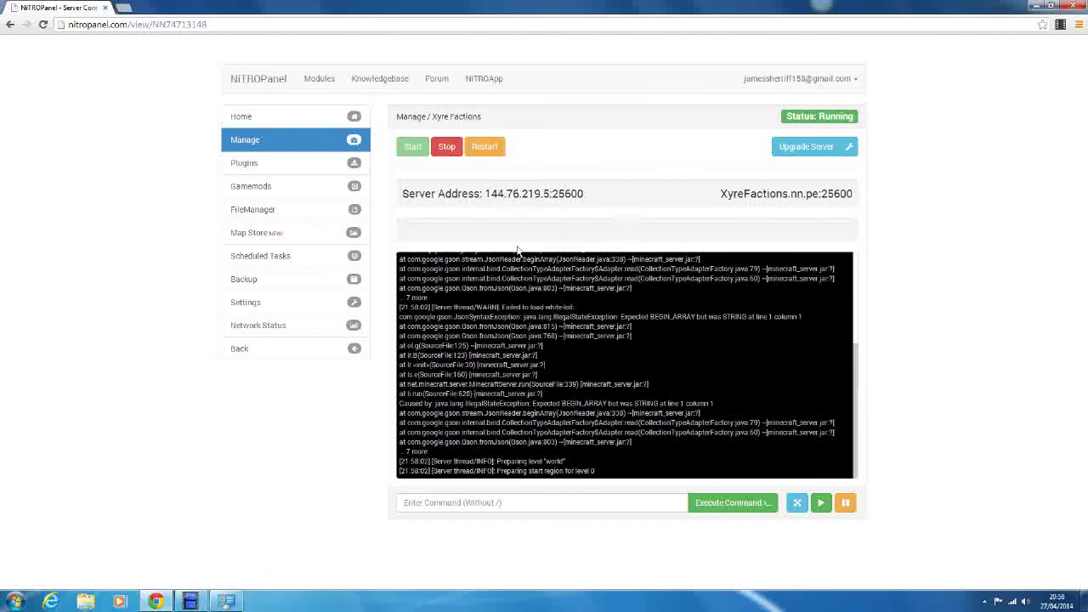
scroll(484, 346, up, 3)
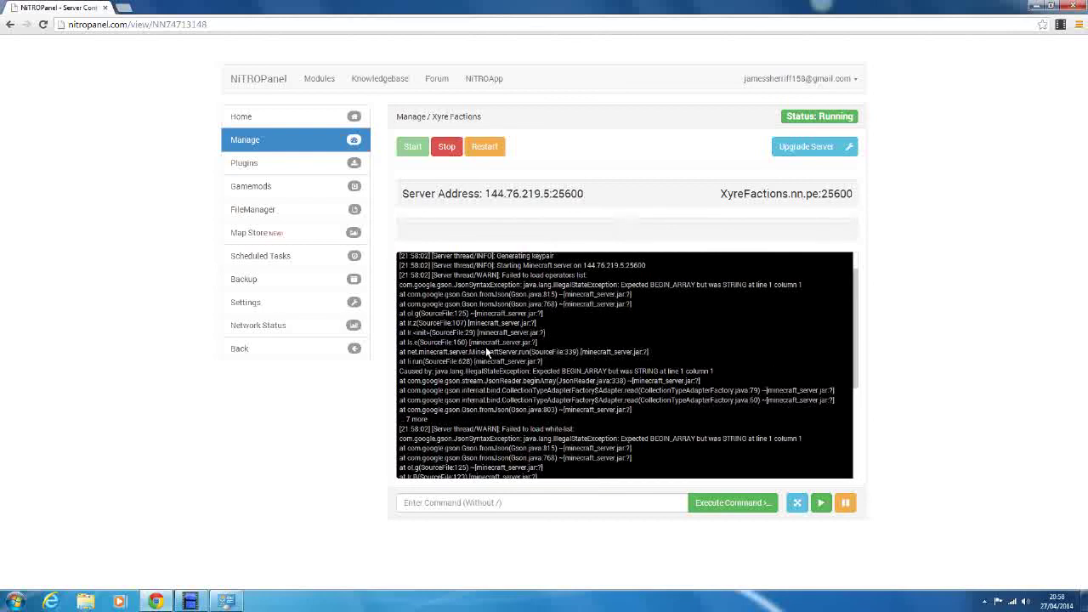
scroll(485, 350, down, 3)
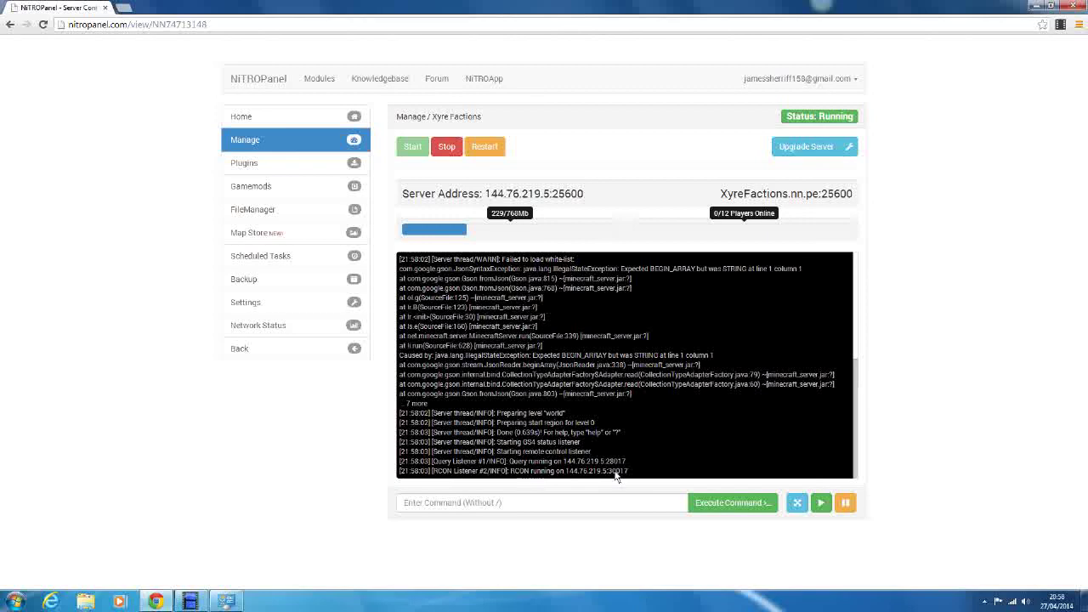
drag(642, 473, 459, 349)
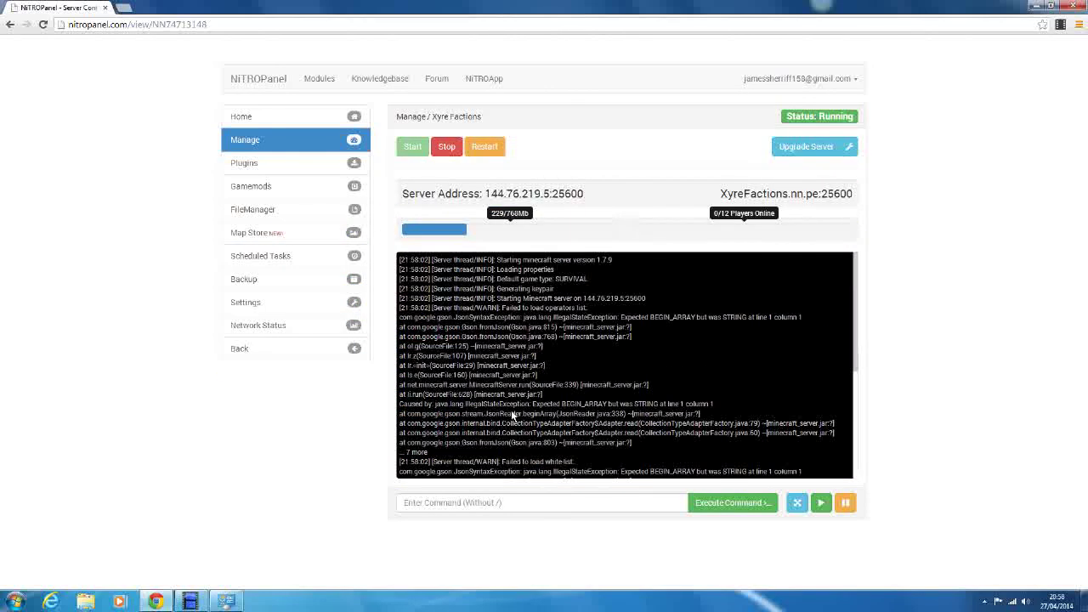